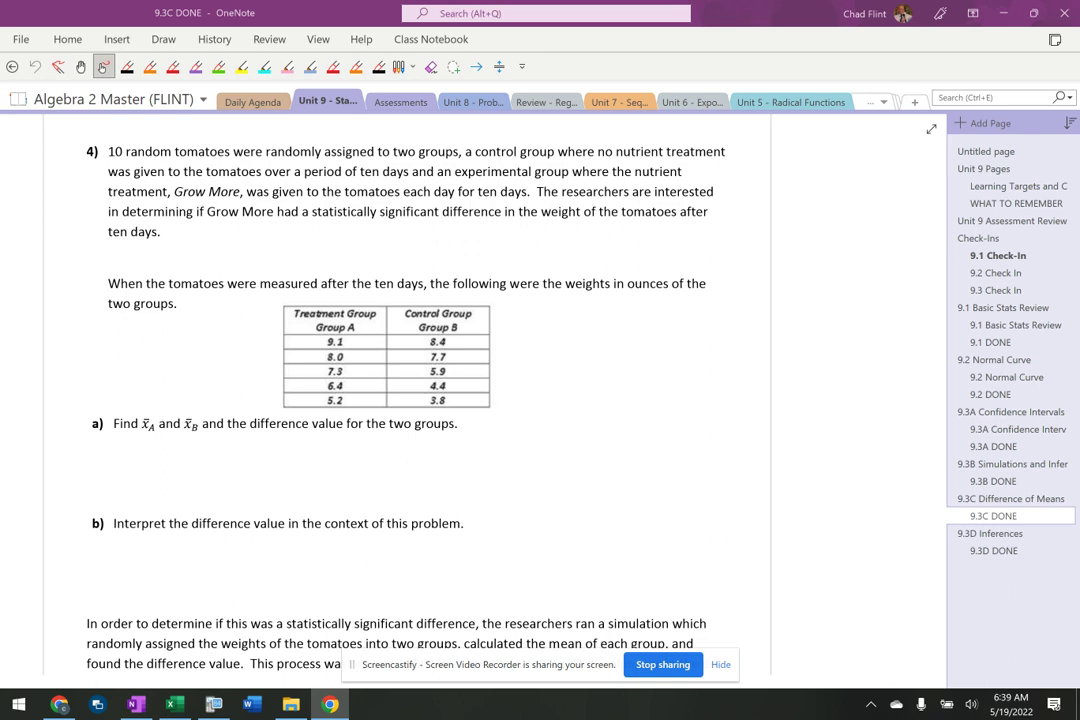
- Switch to TI-SmartView CE and clear all existing values from list L1 in the stat list editor
{"action": "key", "text": "alt+Tab"}
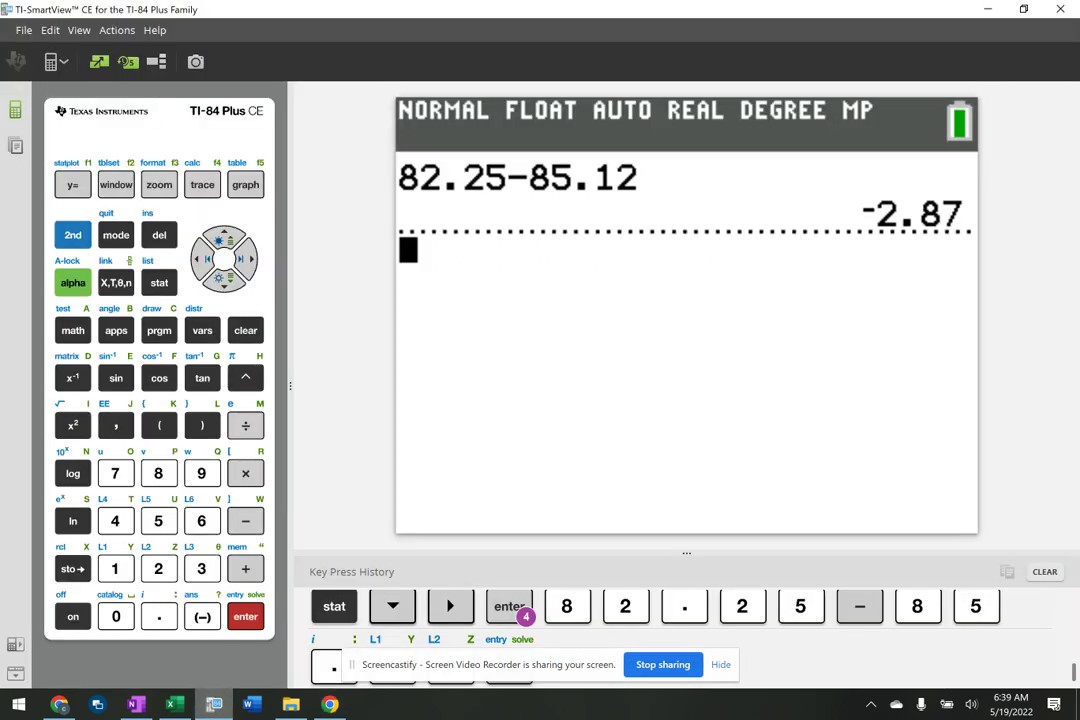
{"action": "left_click", "coordinate": [159, 282]}
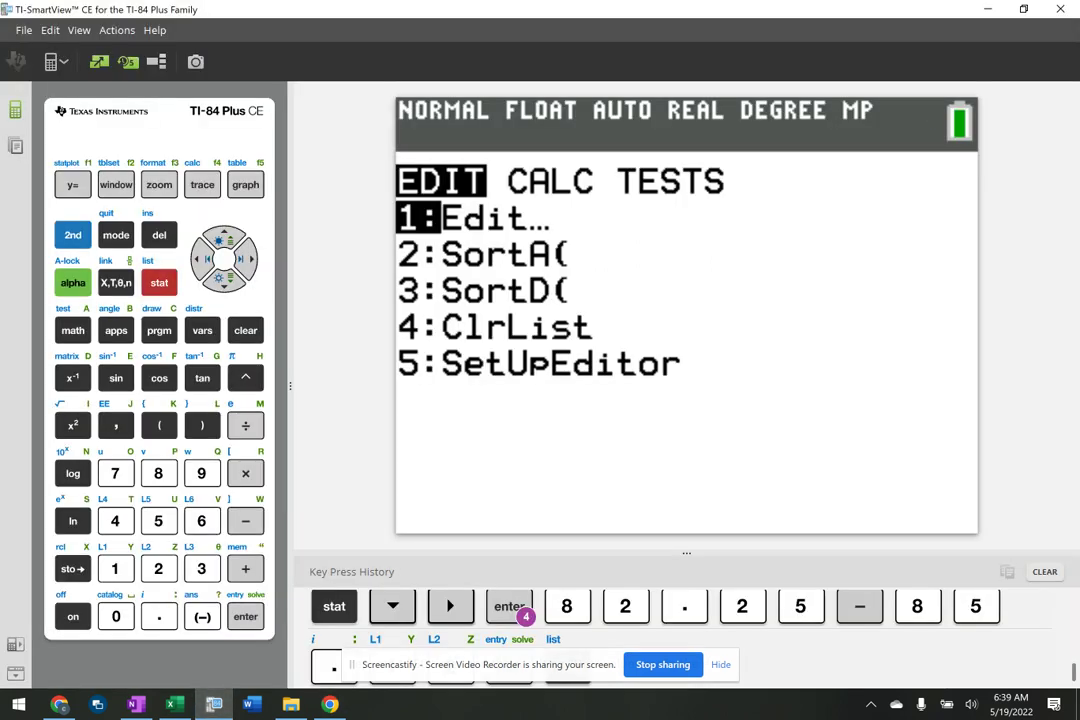
{"action": "key", "text": "Return"}
{"action": "key", "text": "Up"}
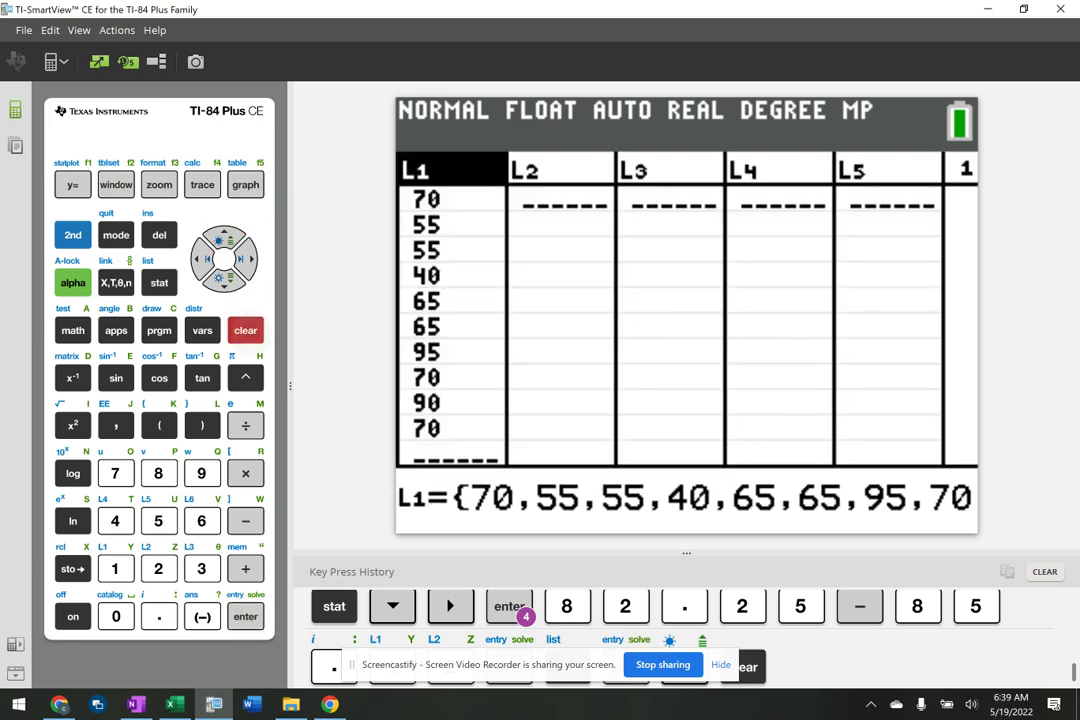
{"action": "key", "text": "Delete"}
{"action": "key", "text": "Return"}
- Enter the Group A treatment weights from the OneNote table into L1: 9.1, 8.0, 7.3, 6.4 and 5.2
{"action": "key", "text": "alt+Tab"}
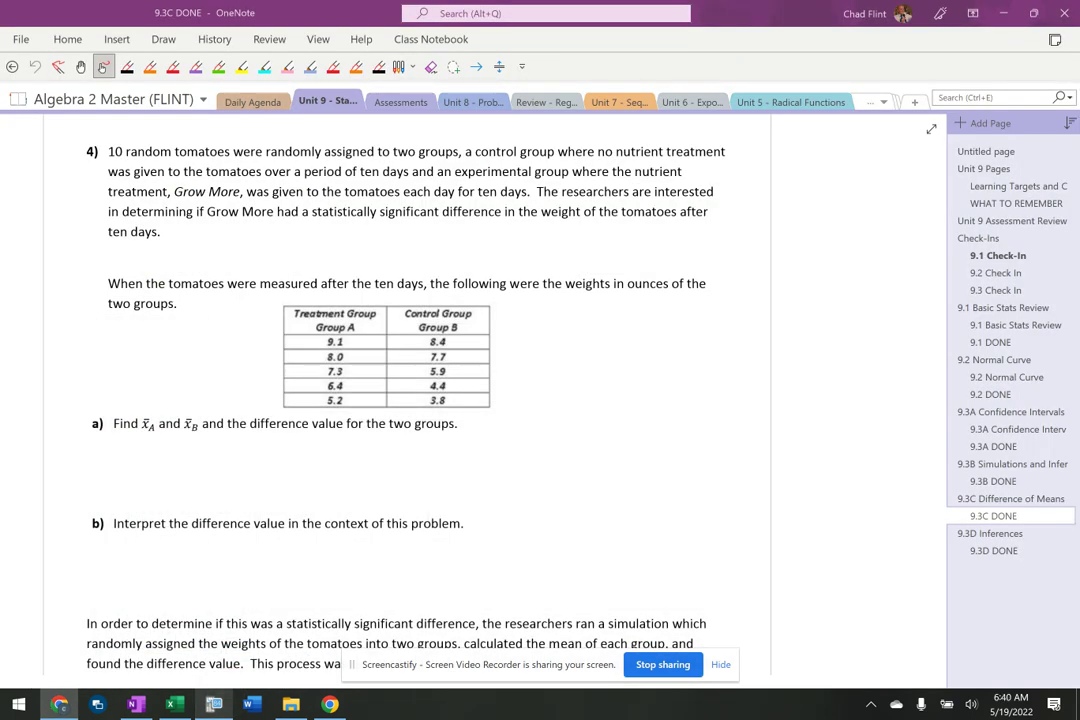
{"action": "key", "text": "alt+Tab"}
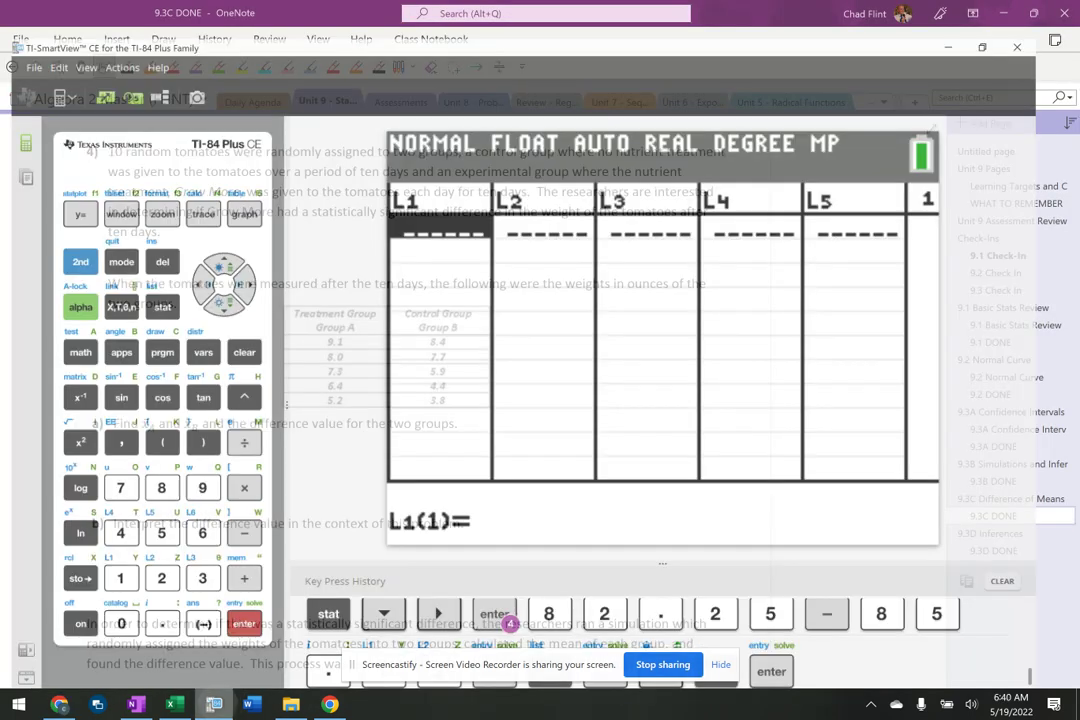
{"action": "type", "text": "9.1"}
{"action": "key", "text": "Return"}
{"action": "type", "text": "8.0"}
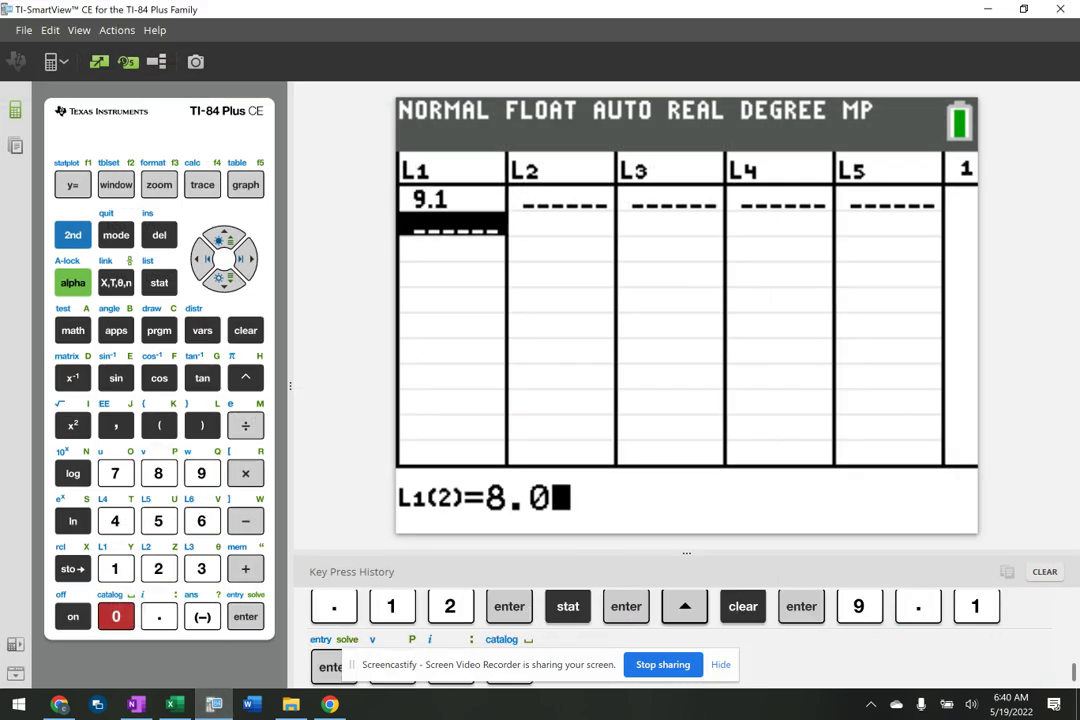
{"action": "key", "text": "Return"}
{"action": "type", "text": "7.3"}
{"action": "key", "text": "Return"}
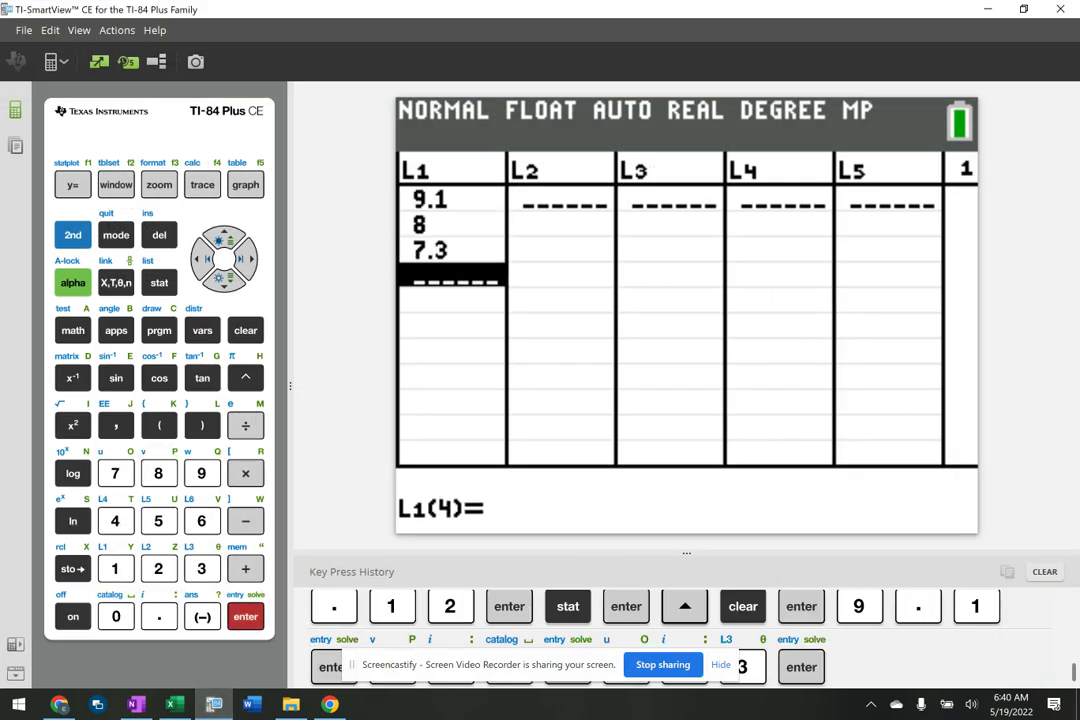
{"action": "key", "text": "alt+Tab"}
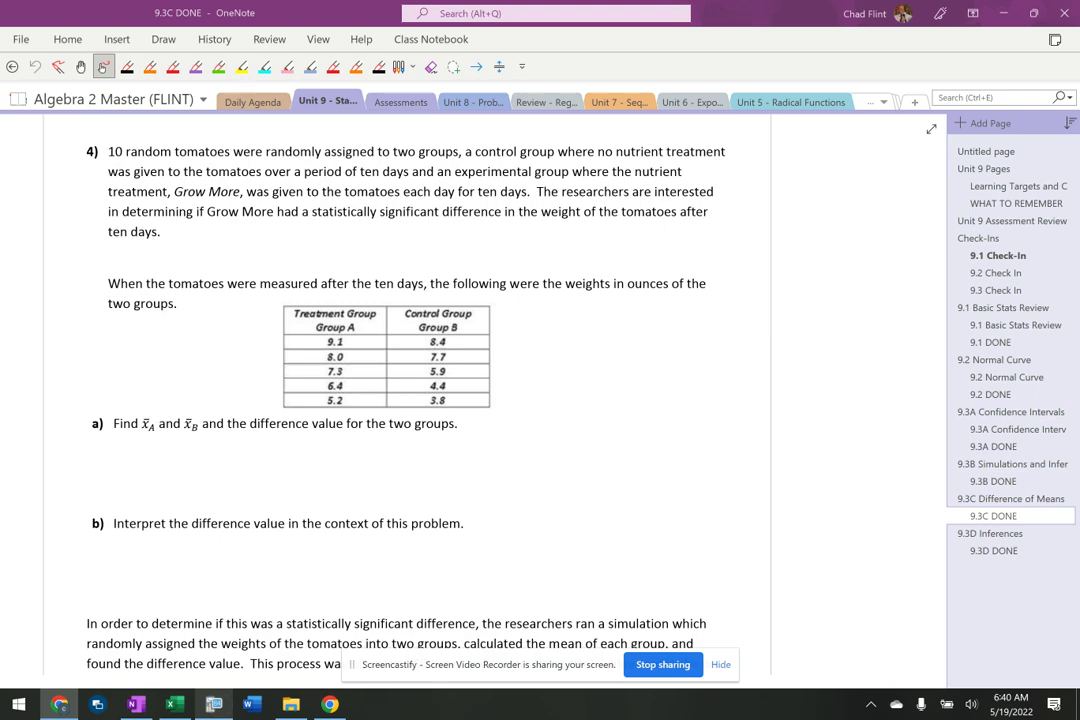
{"action": "key", "text": "alt+Tab"}
{"action": "type", "text": "6.4"}
{"action": "key", "text": "Return"}
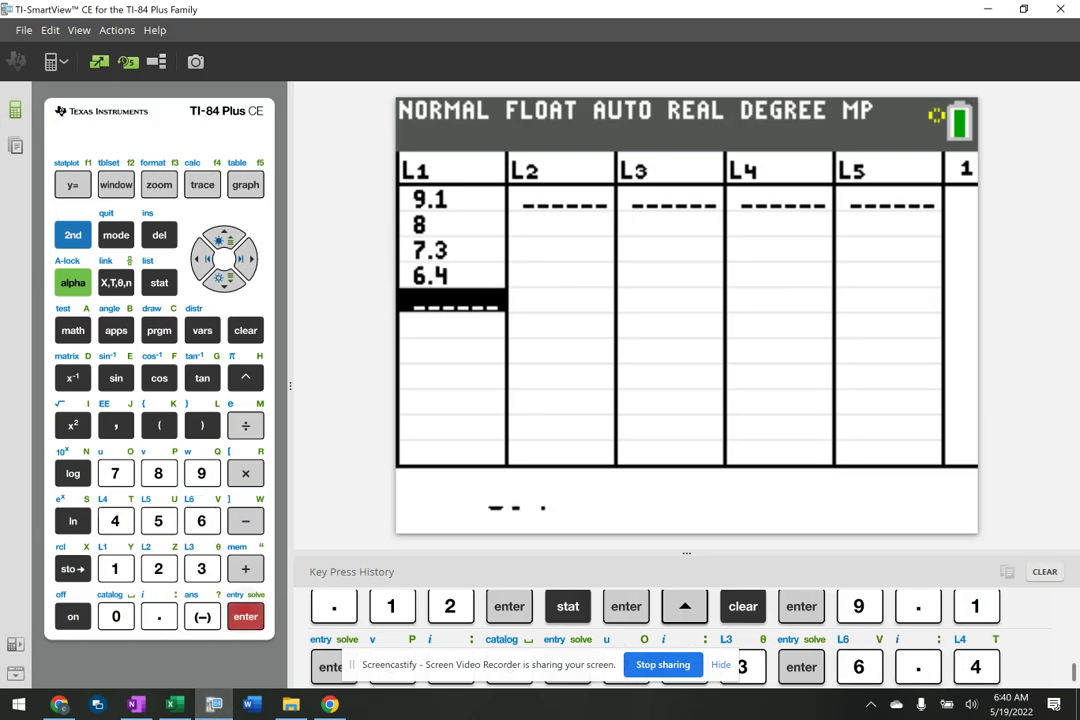
{"action": "type", "text": "5.2"}
- Calculate 1-Var Stats for the Group A data in L1, with the frequency list left blank
{"action": "key", "text": "F8"}
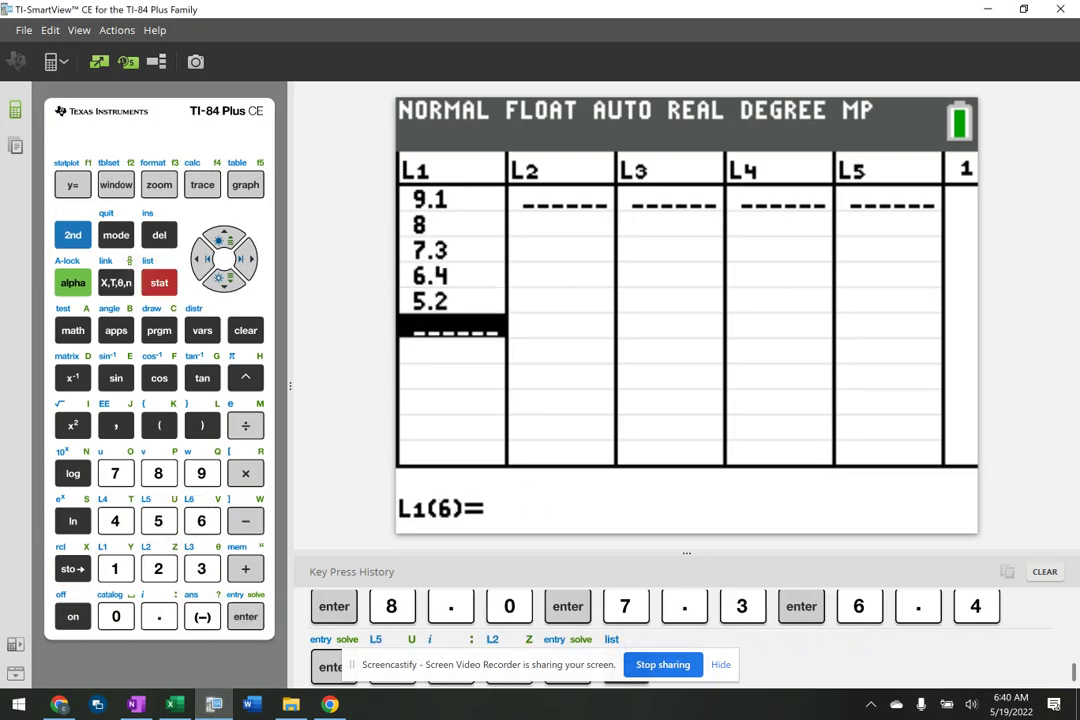
{"action": "key", "text": "Right"}
{"action": "key", "text": "Return"}
{"action": "key", "text": "Return"}
{"action": "key", "text": "Return"}
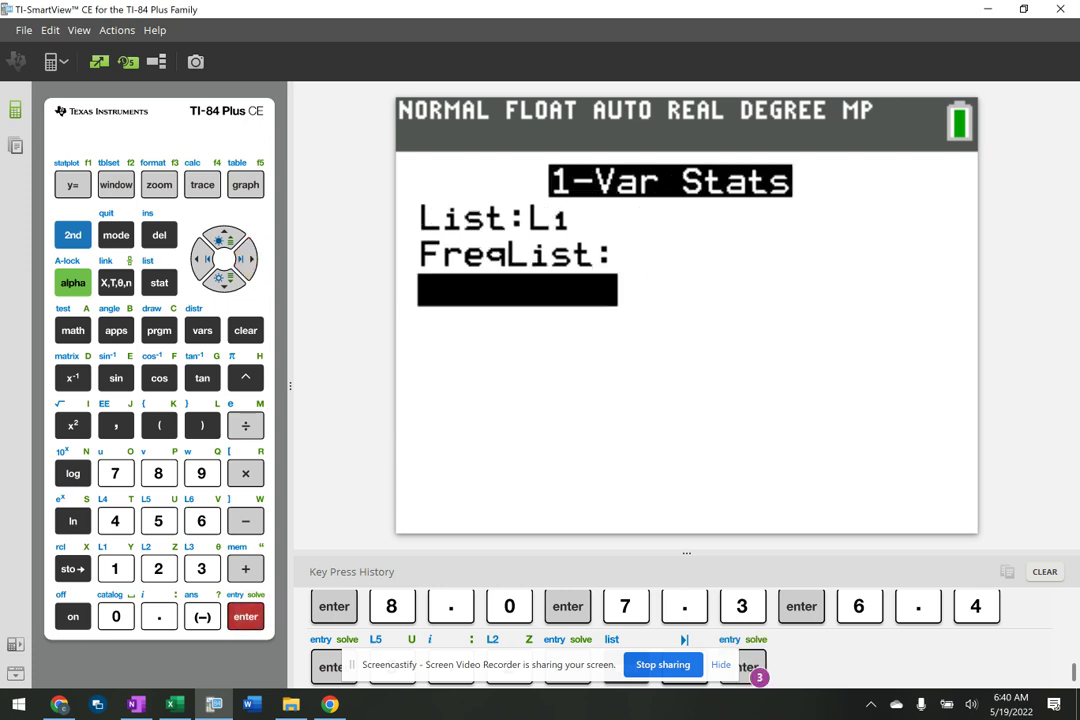
{"action": "key", "text": "Return"}
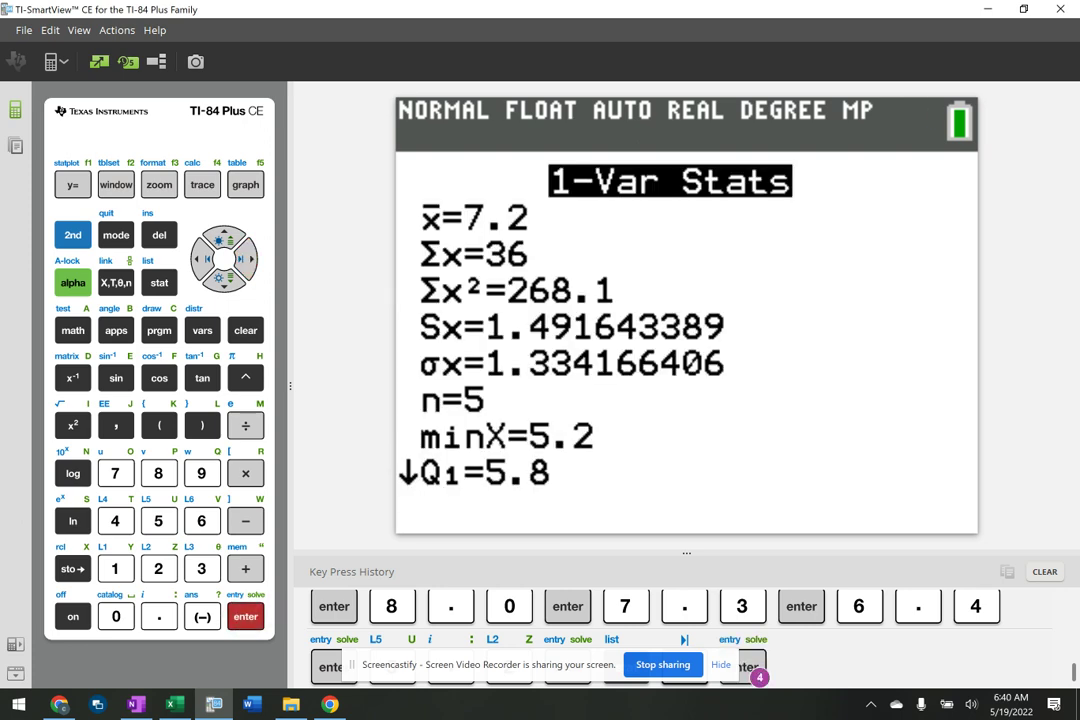
- Switch to the OneNote worksheet, handwrite 7.2 in orange beside the data table and erase the stray stroke next to it
{"action": "key", "text": "alt+Tab"}
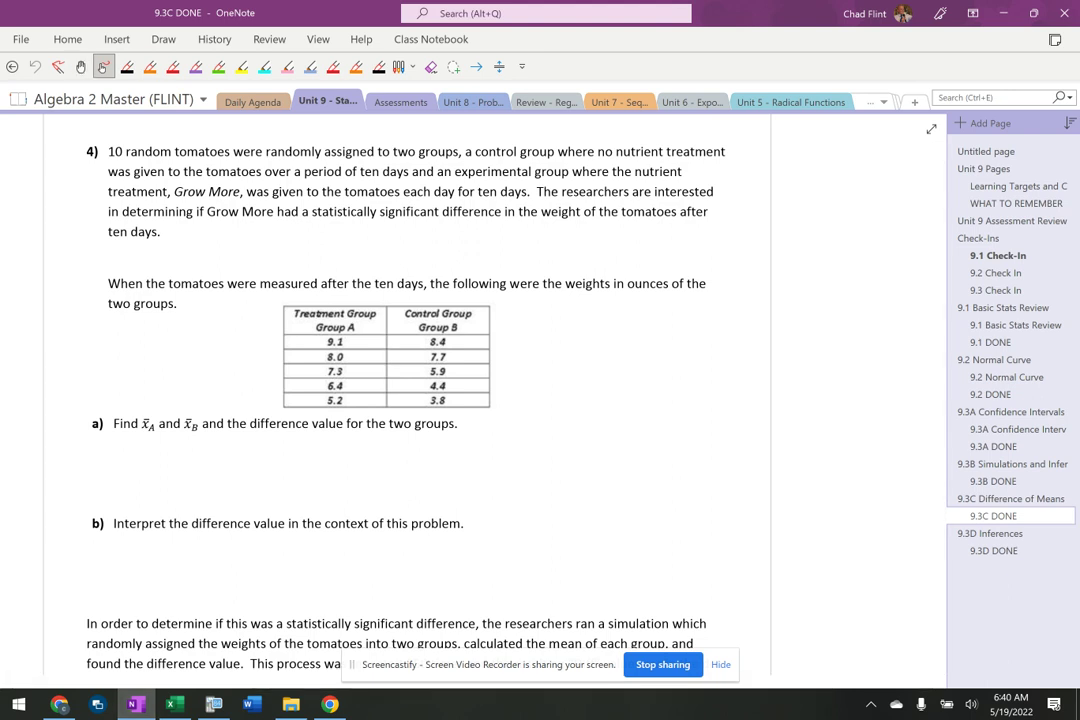
{"action": "left_click", "coordinate": [150, 66]}
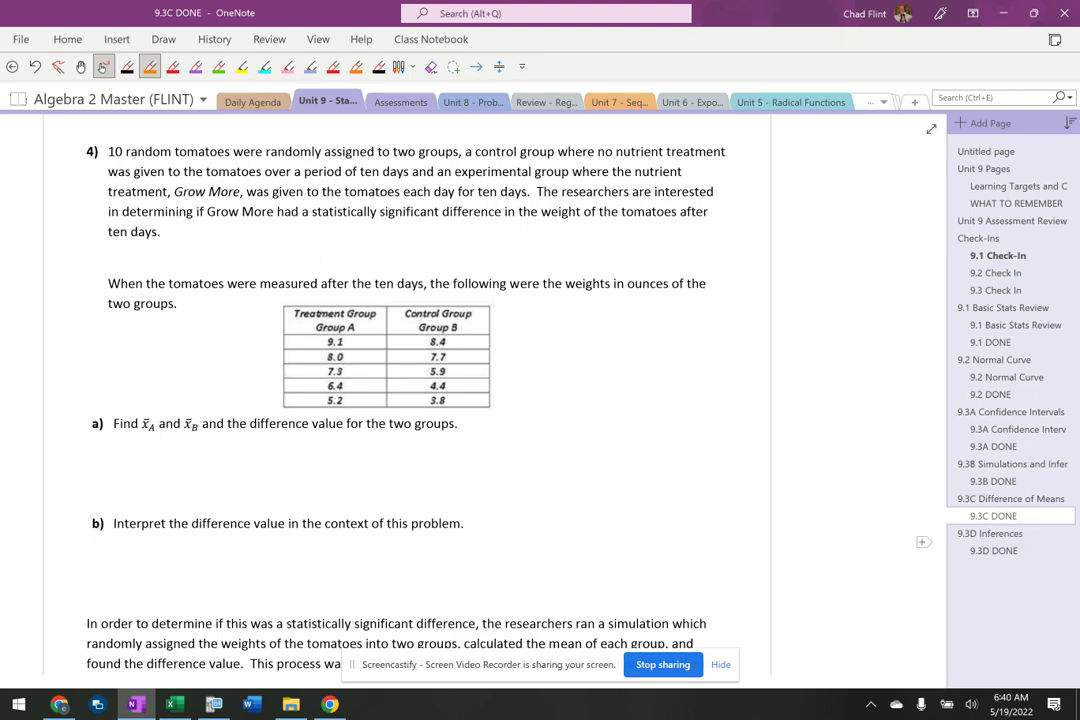
{"action": "left_click", "coordinate": [1005, 533]}
{"action": "left_click", "coordinate": [993, 516]}
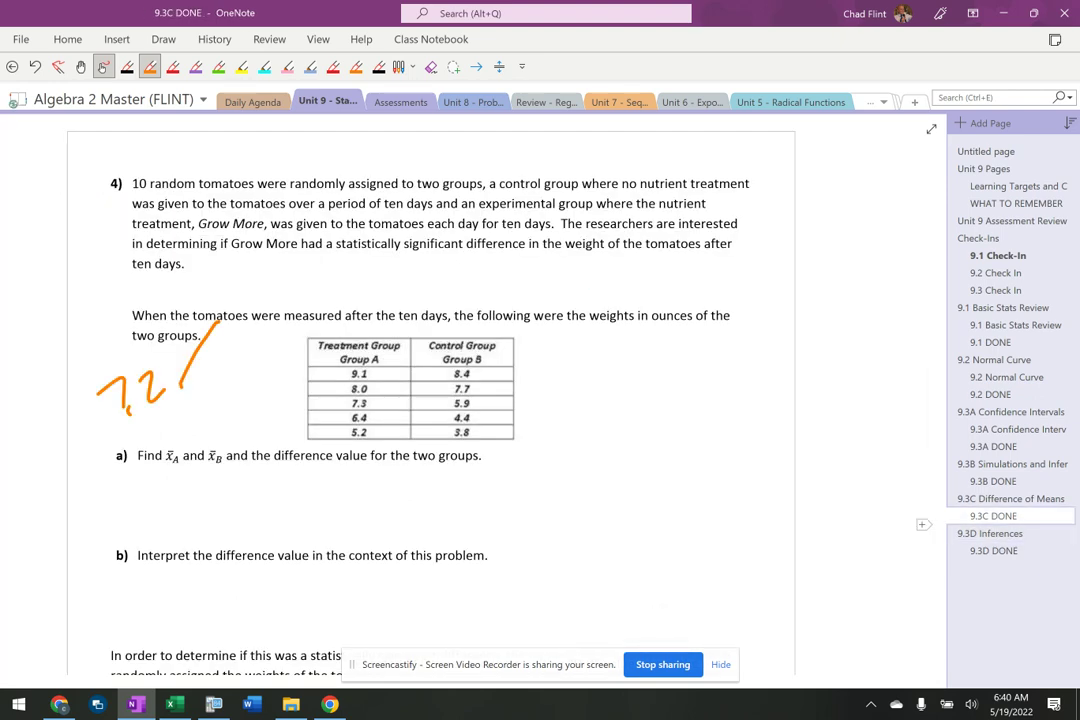
{"action": "left_click", "coordinate": [431, 66]}
{"action": "left_click", "coordinate": [199, 356]}
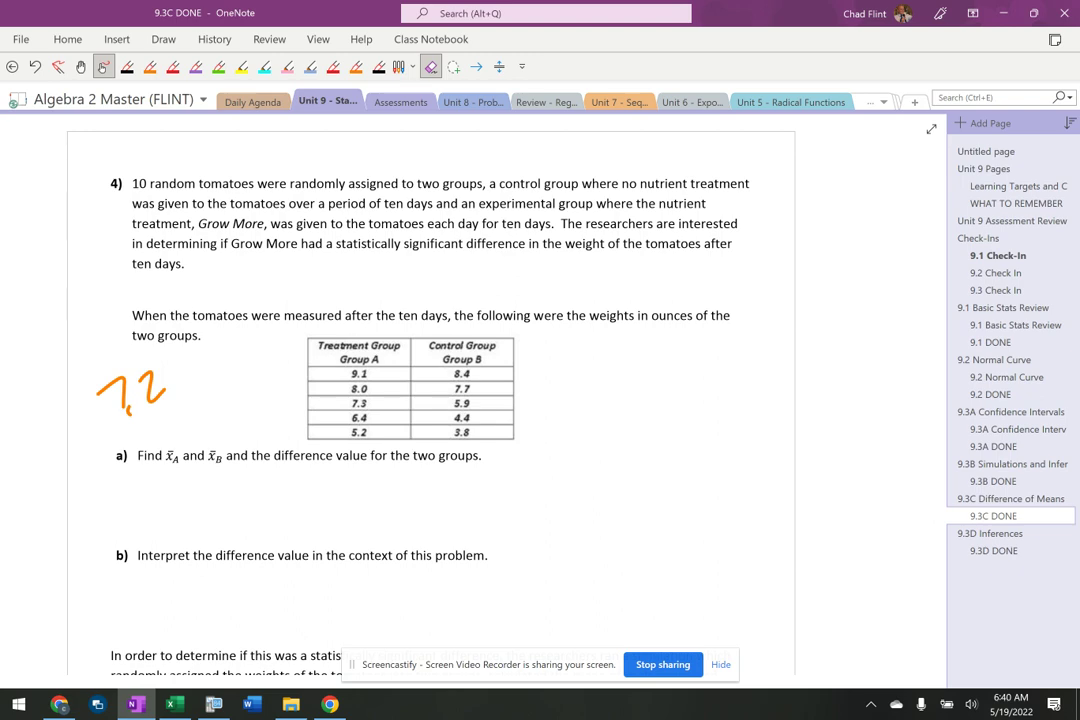
- Switch back to TI-SmartView CE and clear the Group A weights from list L1
{"action": "left_click", "coordinate": [213, 704]}
{"action": "left_click", "coordinate": [159, 282]}
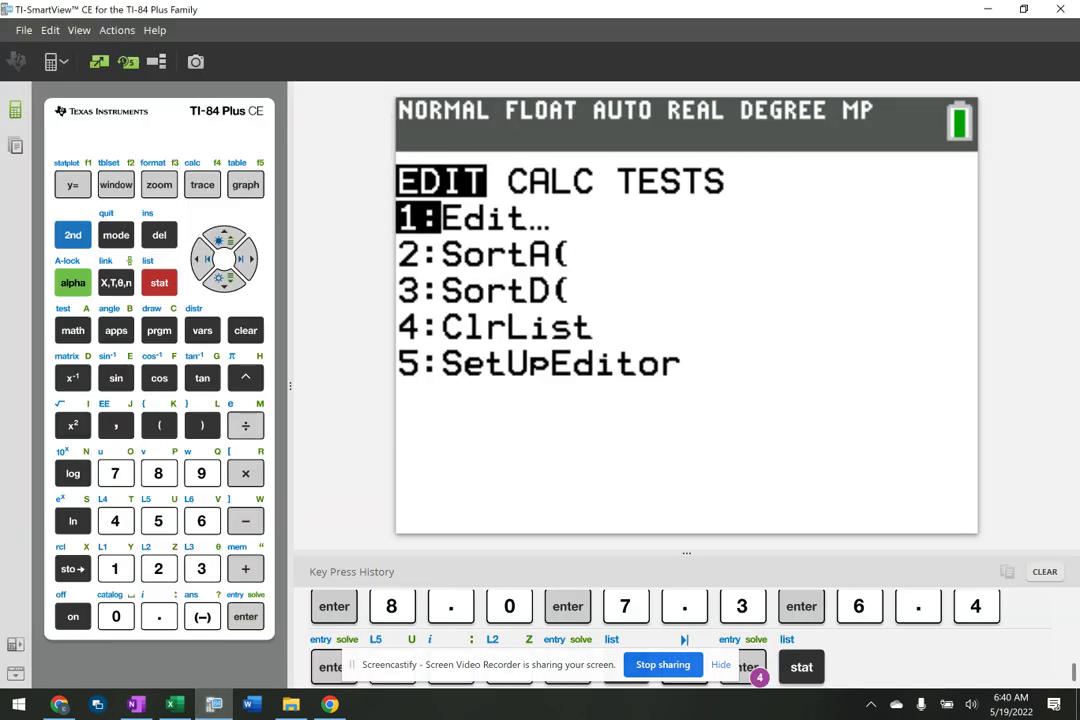
{"action": "left_click", "coordinate": [245, 616]}
{"action": "left_click", "coordinate": [224, 241]}
{"action": "left_click", "coordinate": [245, 330]}
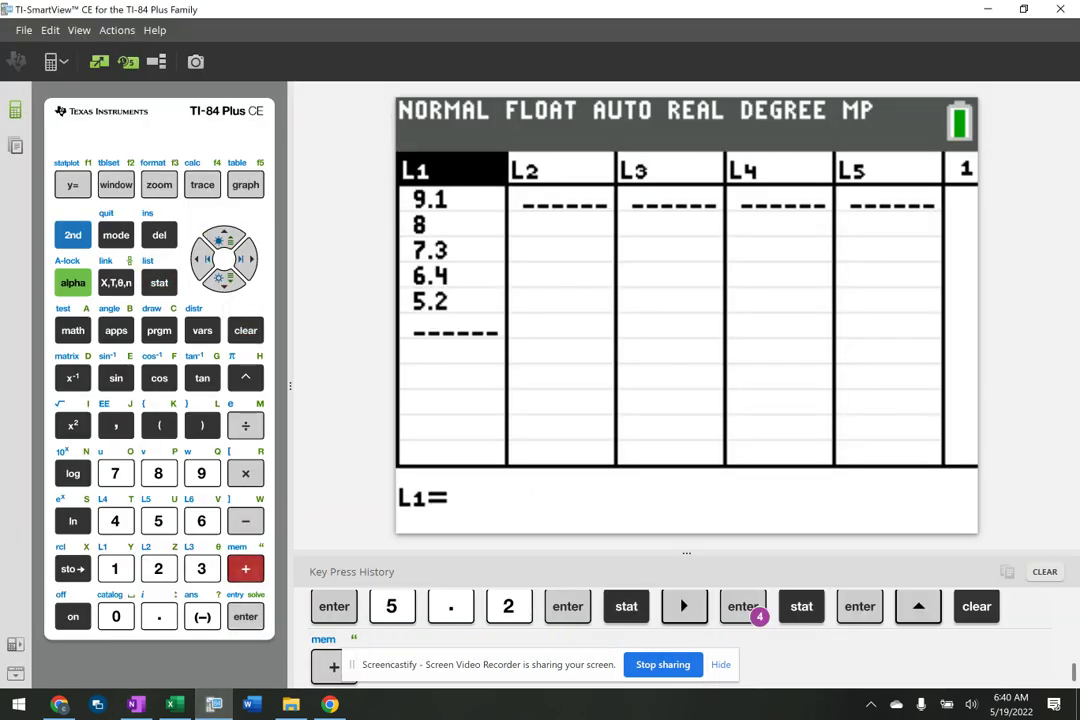
{"action": "left_click", "coordinate": [245, 330]}
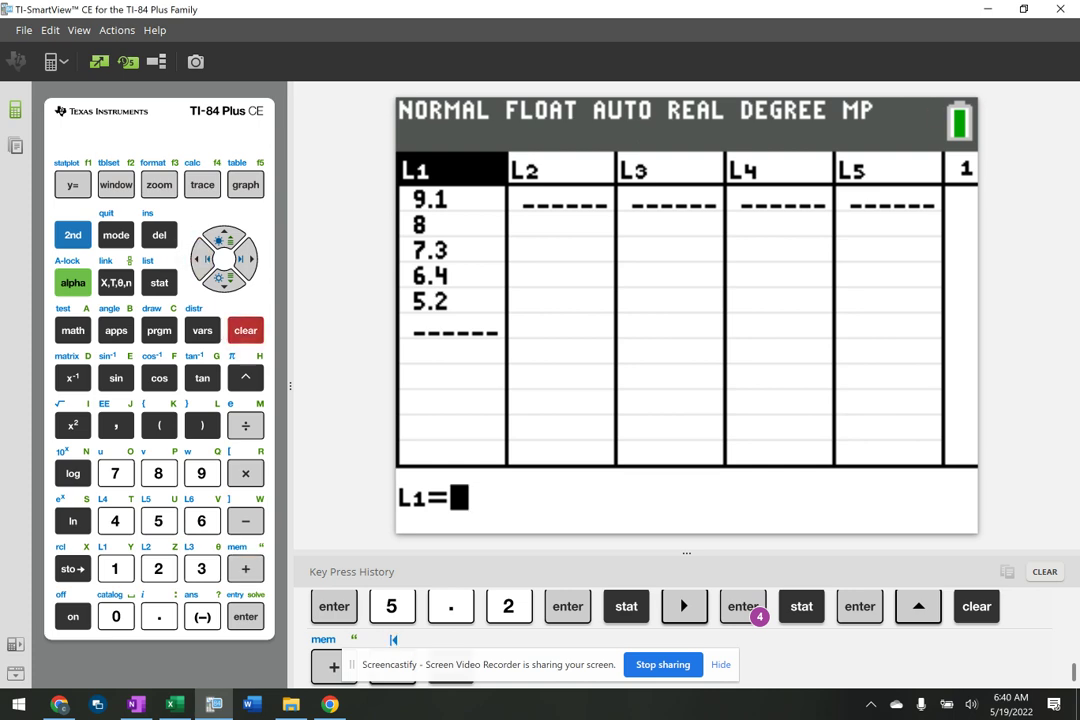
{"action": "key", "text": "Return"}
- Enter the Group B control weights from the OneNote table into L1: 8.4, 7.7, 5.9, 4.4 and 3.8
{"action": "key", "text": "alt+Tab"}
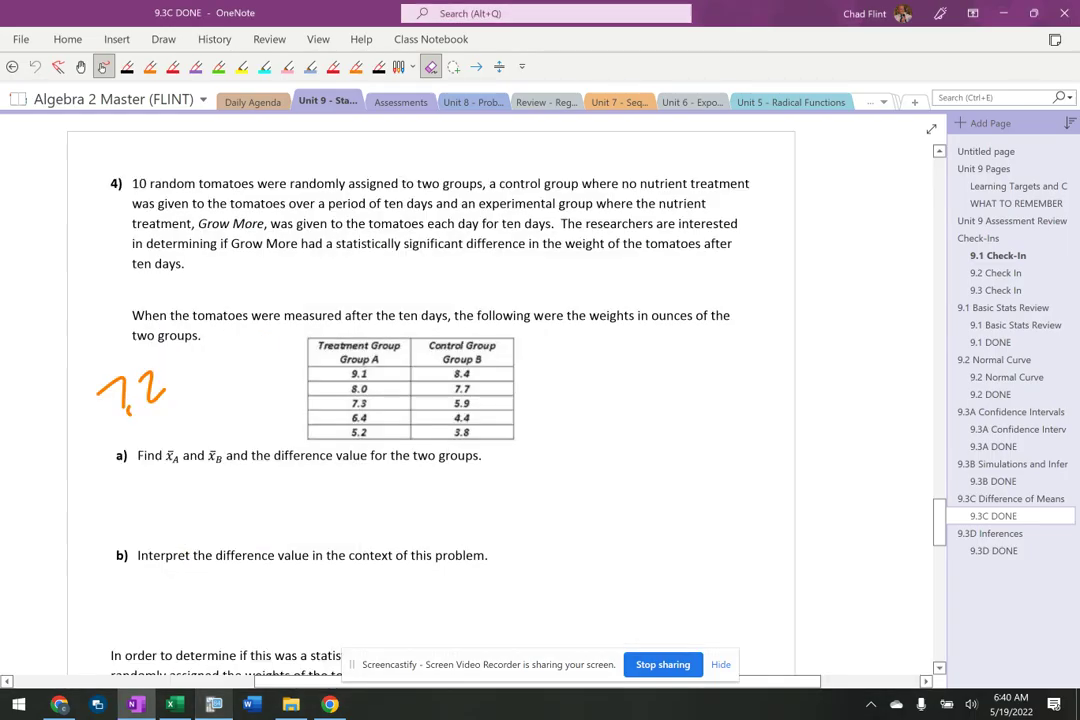
{"action": "key", "text": "alt+Tab"}
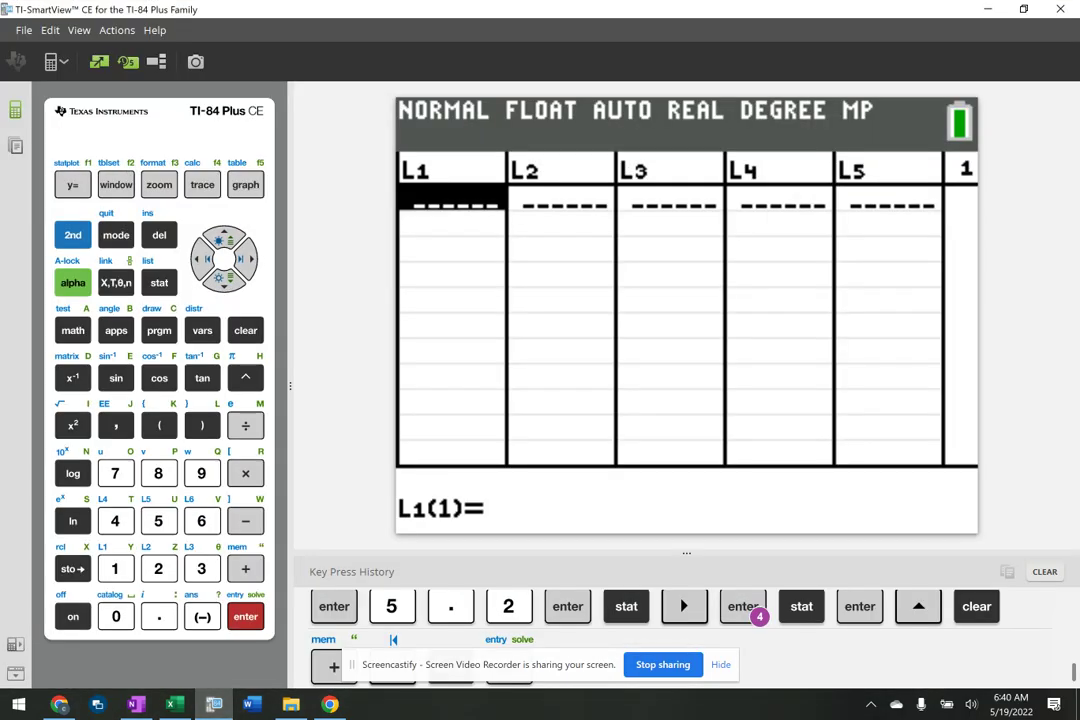
{"action": "type", "text": "8.4"}
{"action": "key", "text": "Return"}
{"action": "type", "text": "7.7"}
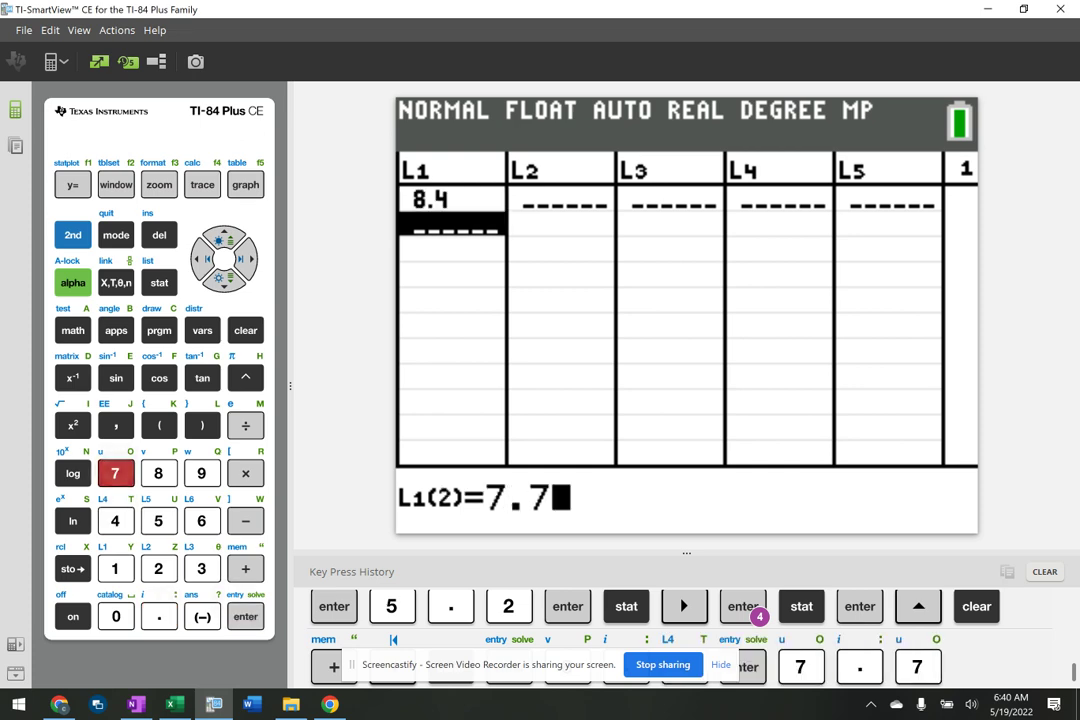
{"action": "key", "text": "Return"}
{"action": "key", "text": "alt+Tab"}
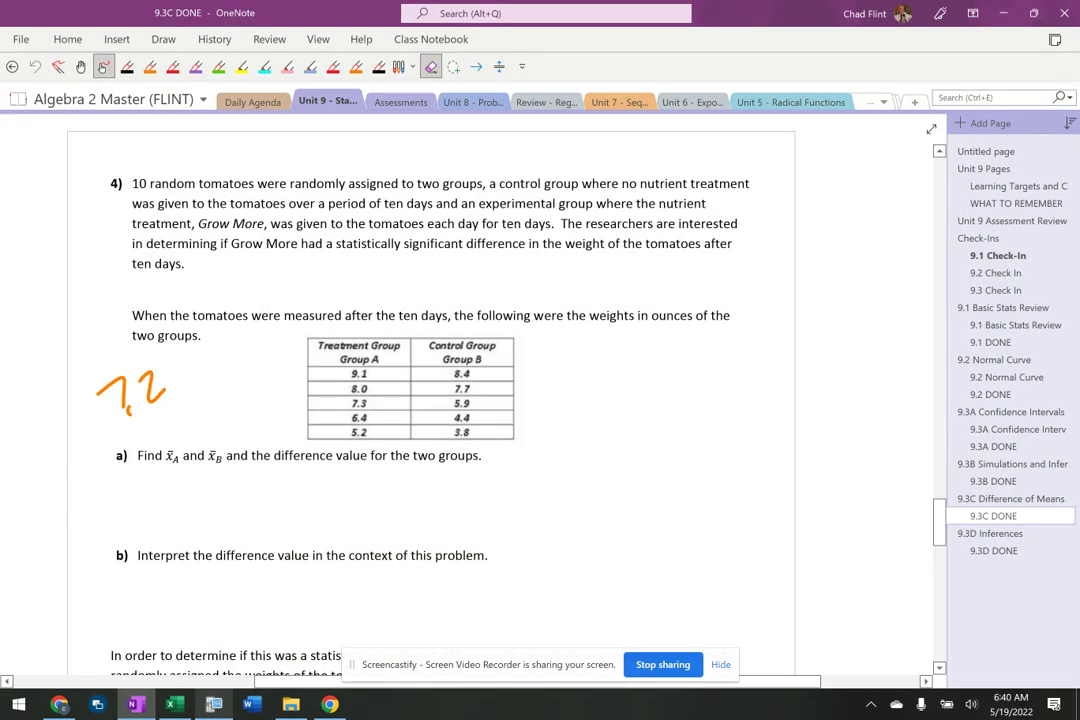
{"action": "key", "text": "alt+Tab"}
{"action": "type", "text": "5.9"}
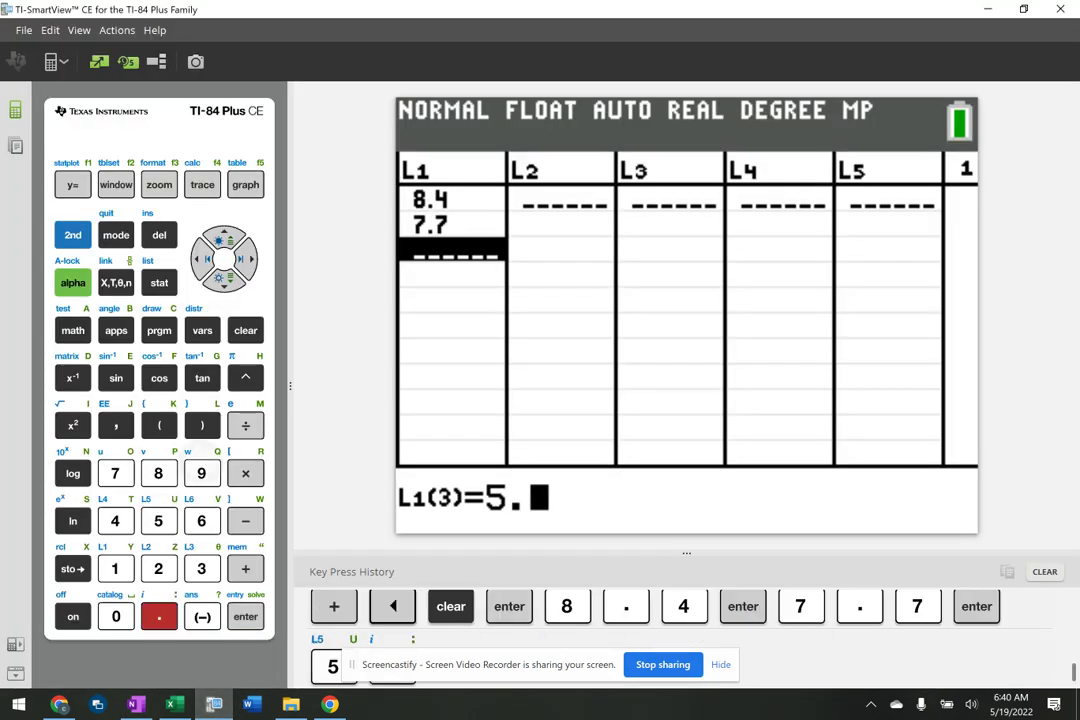
{"action": "key", "text": "Return"}
{"action": "type", "text": "4.4"}
{"action": "key", "text": "Return"}
{"action": "key", "text": "alt+Tab"}
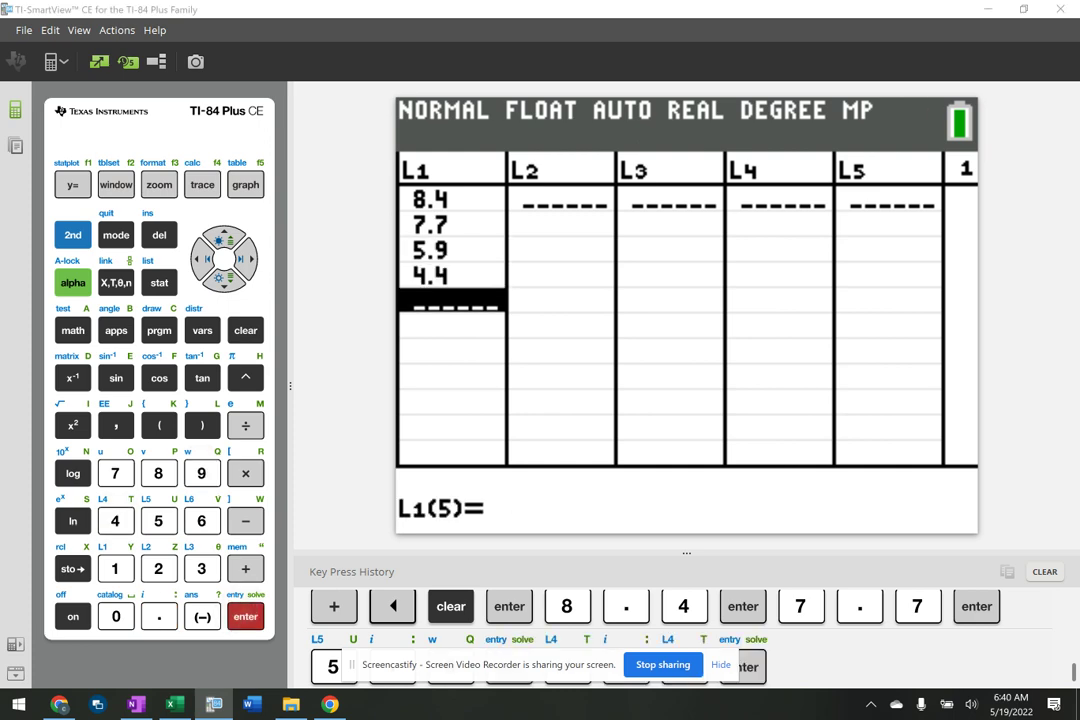
{"action": "key", "text": "alt+Tab"}
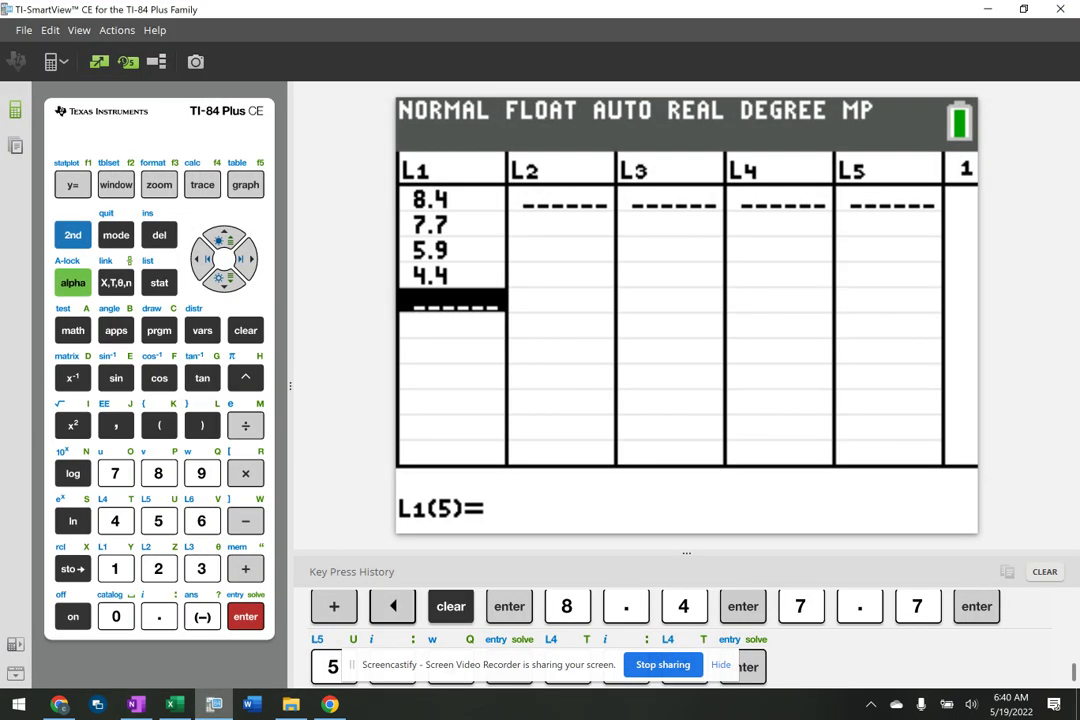
{"action": "type", "text": "3.8"}
{"action": "key", "text": "Return"}
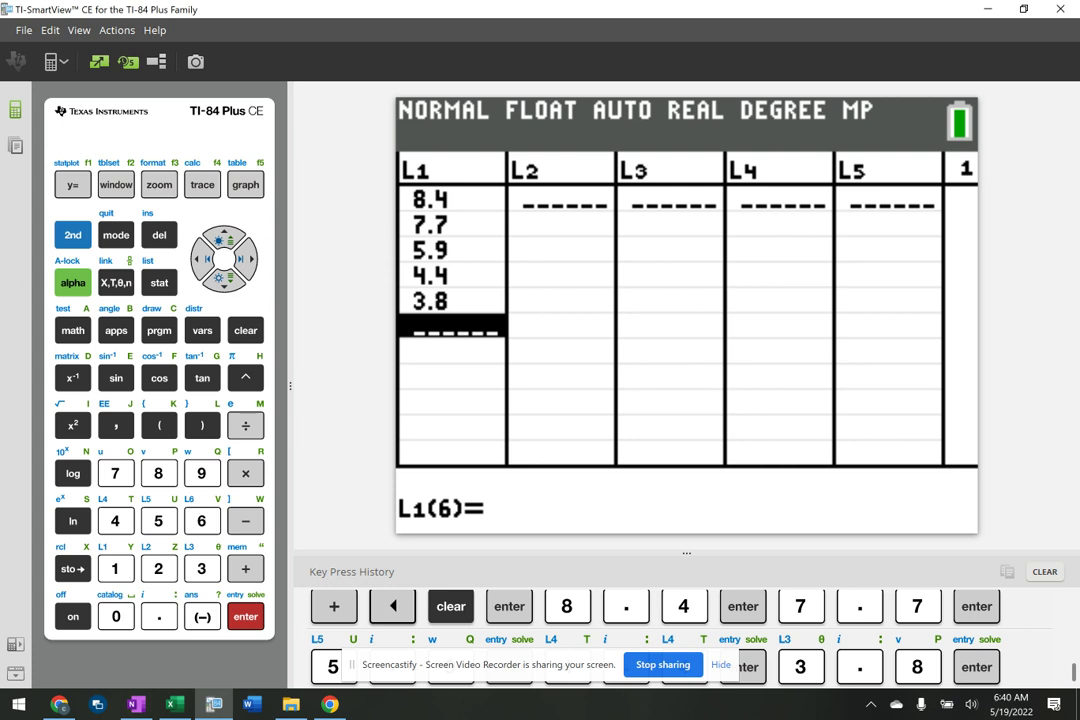
{"action": "left_click", "coordinate": [148, 283]}
{"action": "key", "text": "Up"}
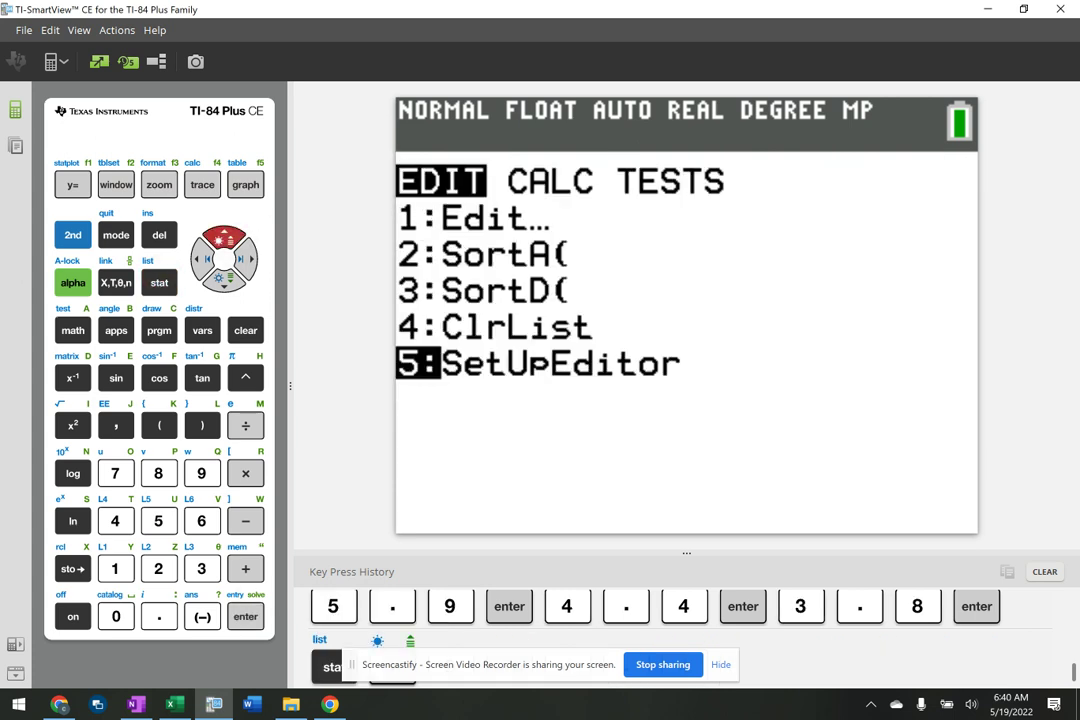
{"action": "key", "text": "Return"}
{"action": "key", "text": "F6"}
{"action": "key", "text": "F7"}
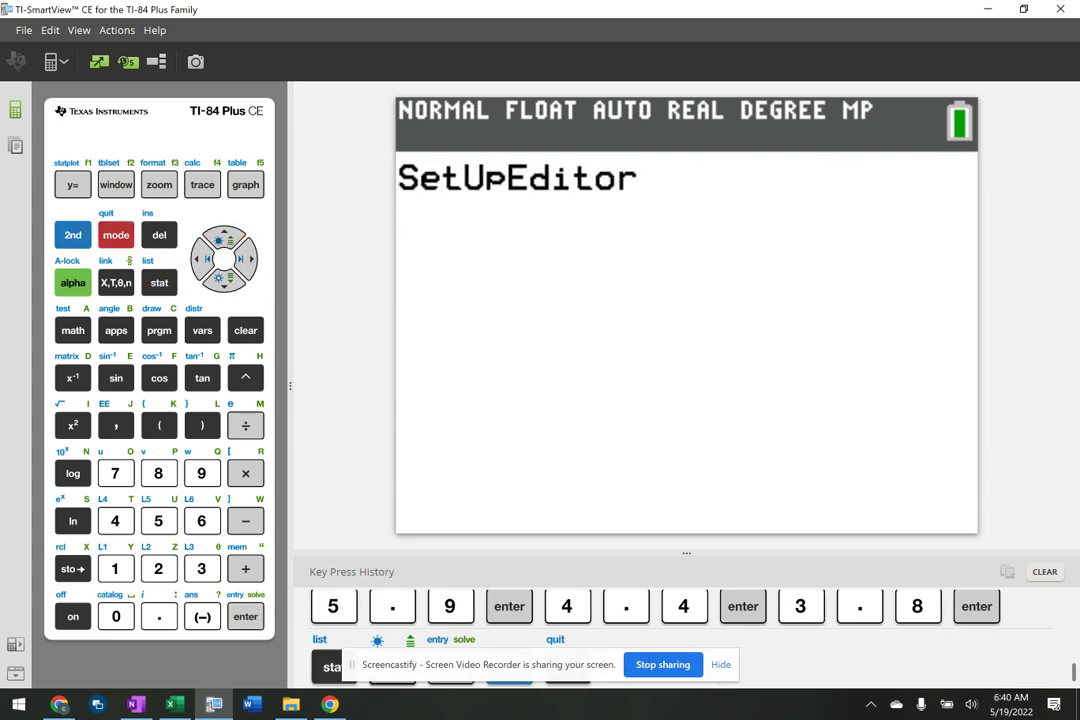
{"action": "key", "text": "Escape"}
- Calculate 1-Var Stats for the Group B data in L1, with the frequency list left blank
{"action": "key", "text": "s"}
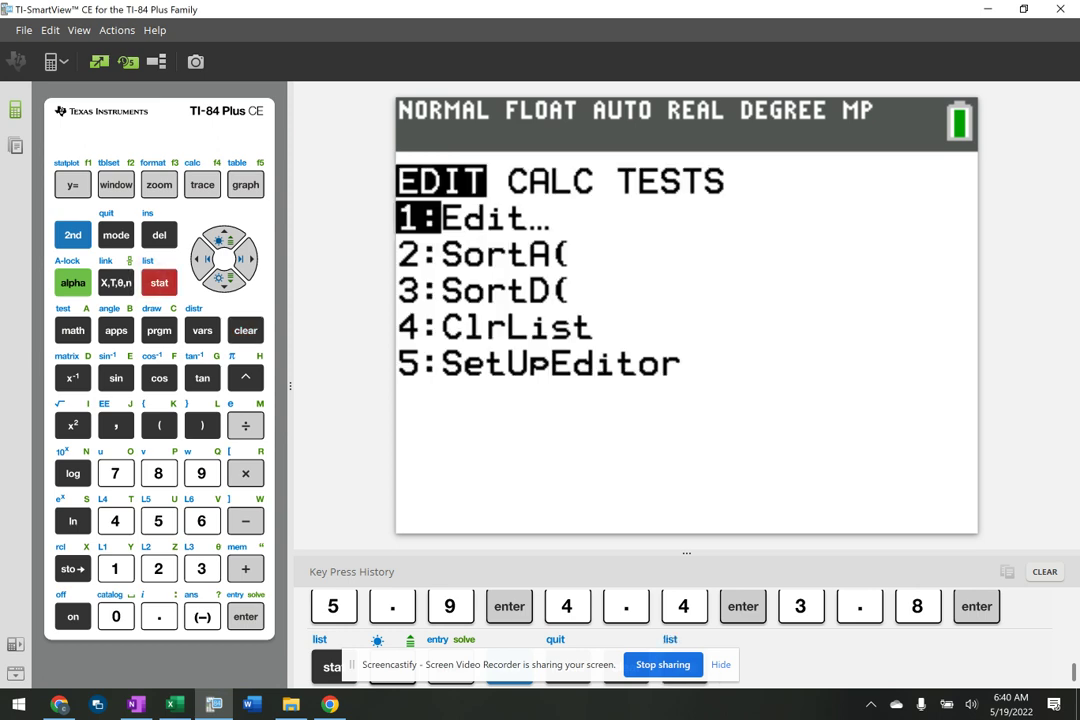
{"action": "key", "text": "Right"}
{"action": "key", "text": "Return"}
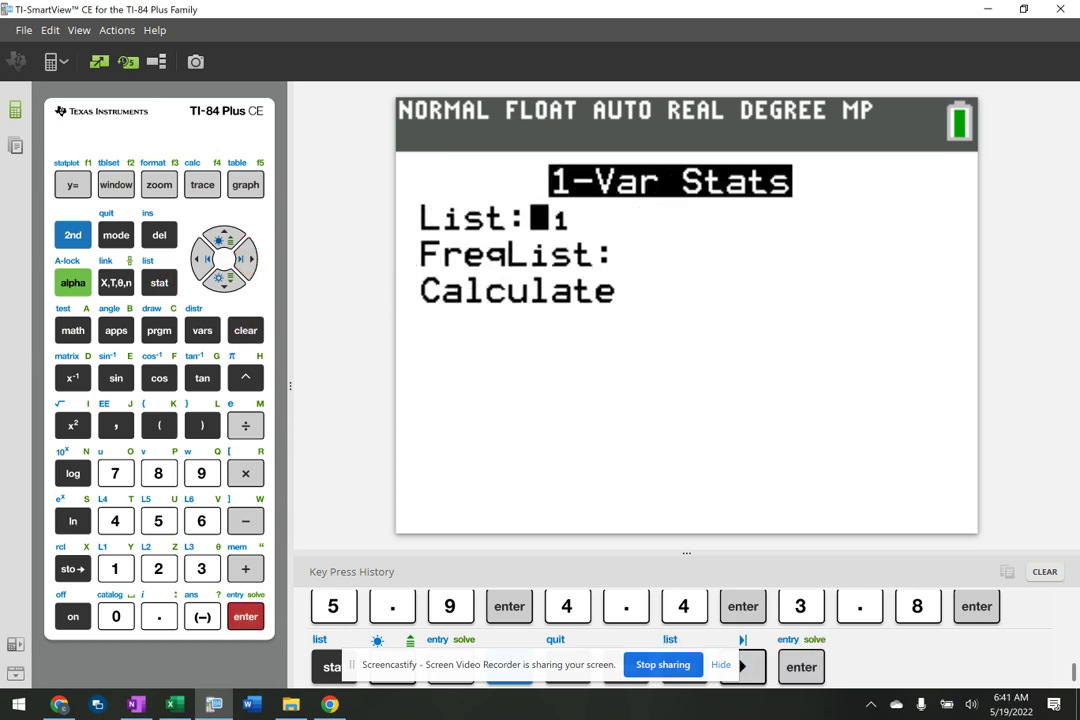
{"action": "key", "text": "Return"}
{"action": "key", "text": "Return"}
{"action": "key", "text": "Return"}
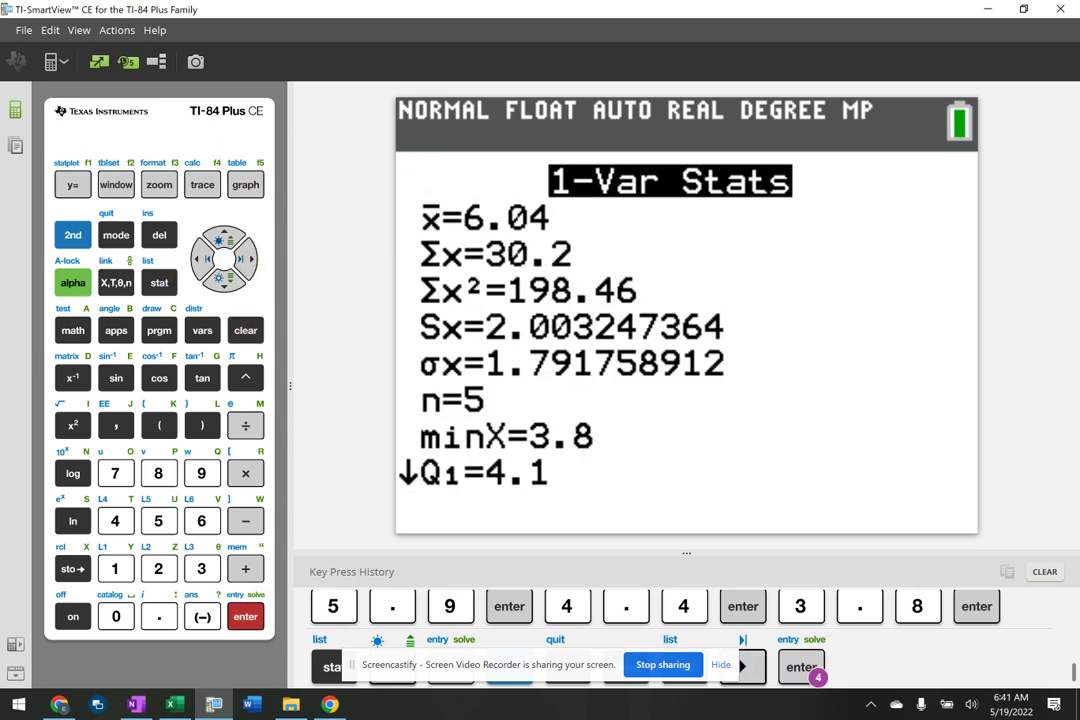
- Switch to the OneNote worksheet and handwrite the Group B mean beside 7.2 and the part a work below the question in orange
{"action": "key", "text": "alt+Tab"}
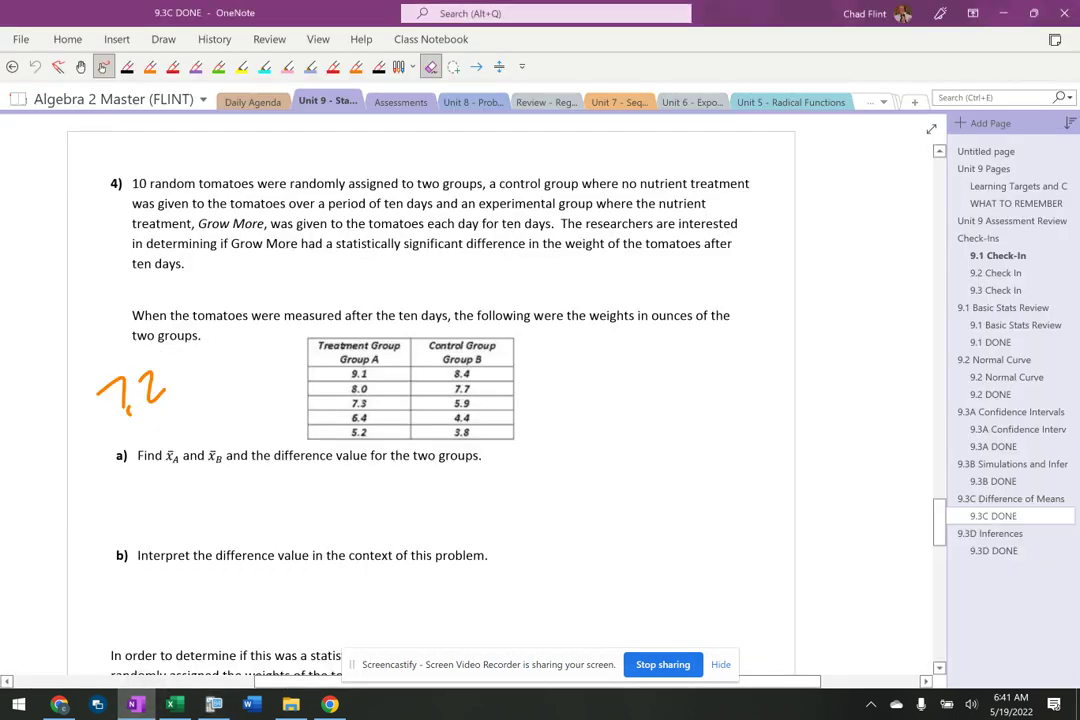
{"action": "left_click", "coordinate": [150, 67]}
{"action": "left_click", "coordinate": [224, 410]}
{"action": "mouse_move", "coordinate": [200, 371]}
{"action": "left_mouse_down"}
{"action": "mouse_move", "coordinate": [192, 410]}
{"action": "mouse_move", "coordinate": [238, 388]}
{"action": "left_mouse_up"}
{"action": "left_click_drag", "start_coordinate": [251, 368], "coordinate": [262, 412]}
{"action": "mouse_move", "coordinate": [238, 492]}
{"action": "left_mouse_down"}
{"action": "mouse_move", "coordinate": [252, 484]}
{"action": "mouse_move", "coordinate": [293, 530]}
{"action": "mouse_move", "coordinate": [317, 516]}
{"action": "left_mouse_up"}
{"action": "mouse_move", "coordinate": [323, 487]}
{"action": "left_mouse_down"}
{"action": "mouse_move", "coordinate": [355, 522]}
{"action": "mouse_move", "coordinate": [380, 492]}
{"action": "left_mouse_up"}
{"action": "mouse_move", "coordinate": [413, 470]}
{"action": "left_mouse_down"}
{"action": "mouse_move", "coordinate": [402, 508]}
{"action": "mouse_move", "coordinate": [421, 519]}
{"action": "left_mouse_up"}
{"action": "left_click_drag", "start_coordinate": [434, 482], "coordinate": [470, 500]}
{"action": "left_click_drag", "start_coordinate": [478, 468], "coordinate": [482, 530]}
- Switch to TI-SmartView CE and calculate the difference of the two group means, 7.2-6.04
{"action": "key", "text": "alt+Tab"}
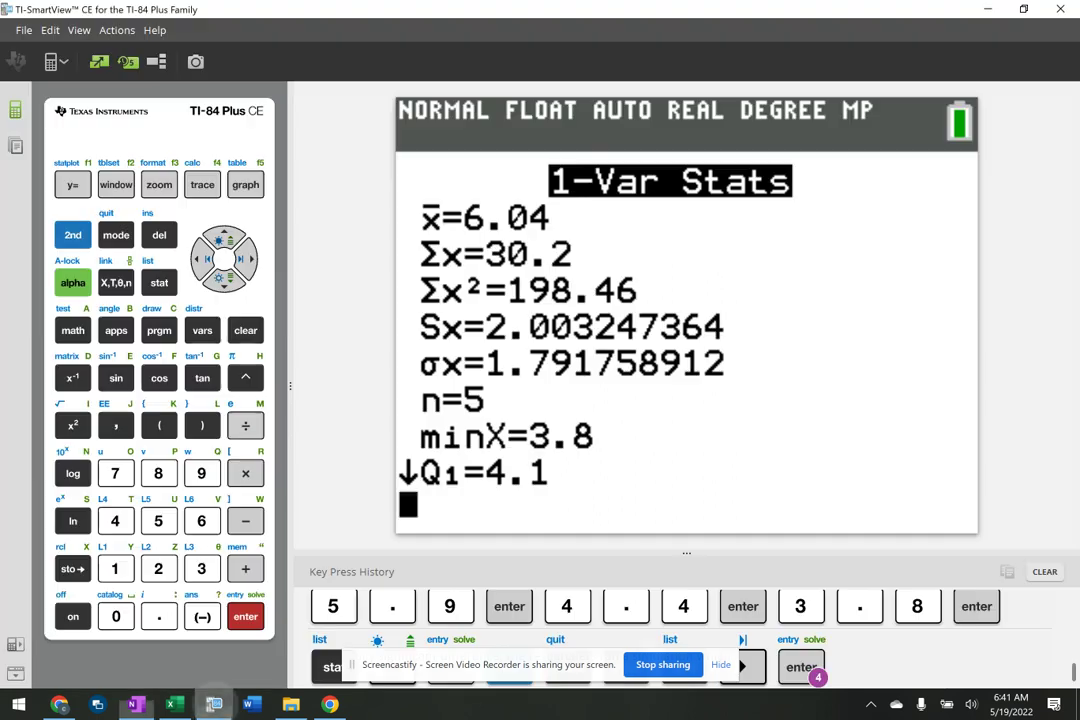
{"action": "type", "text": "7.2-6.04"}
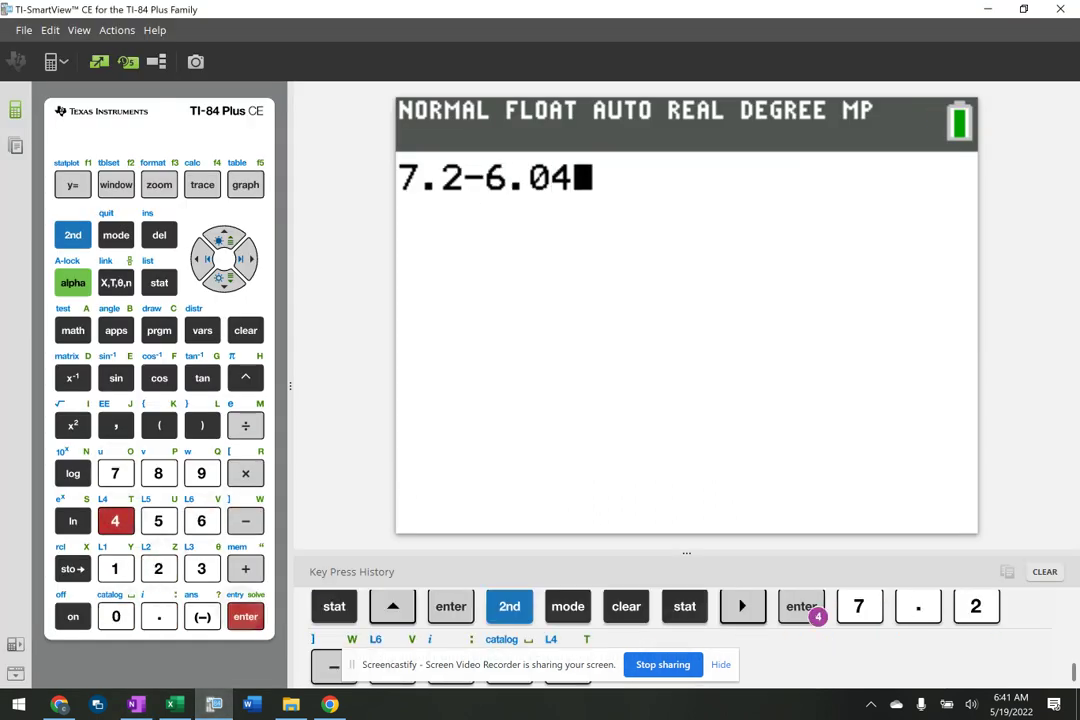
{"action": "key", "text": "Return"}
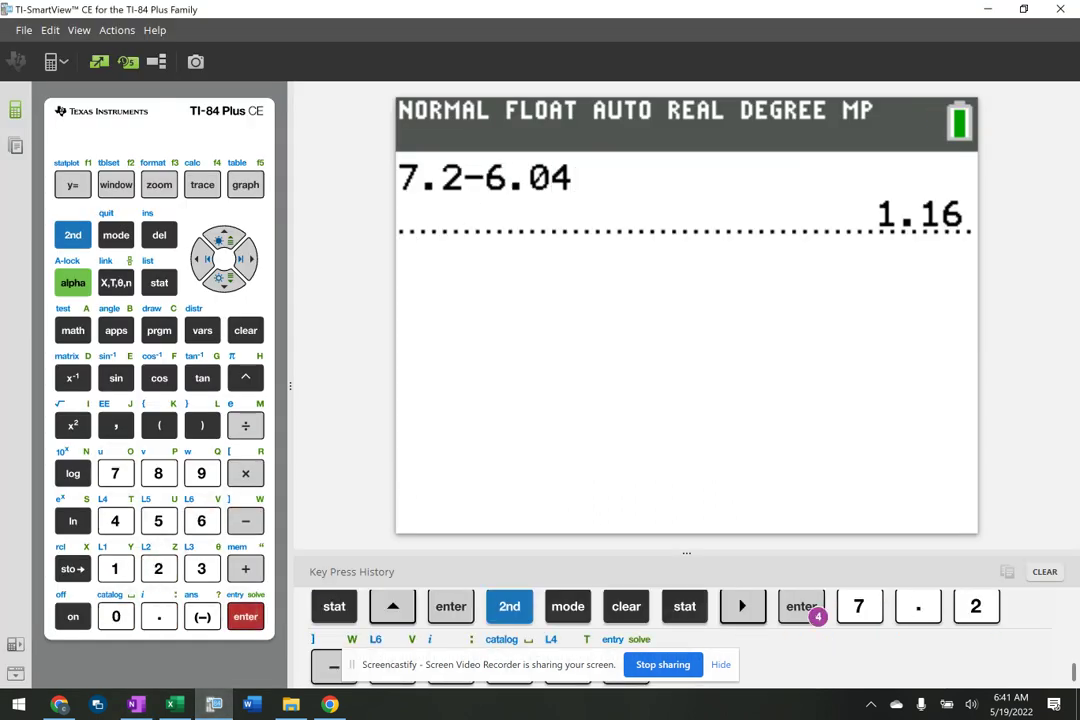
- Switch back to the OneNote worksheet and handwrite "=1.16" in red after the 7.2 − 6.04 work for part a
{"action": "key", "text": "alt+Tab"}
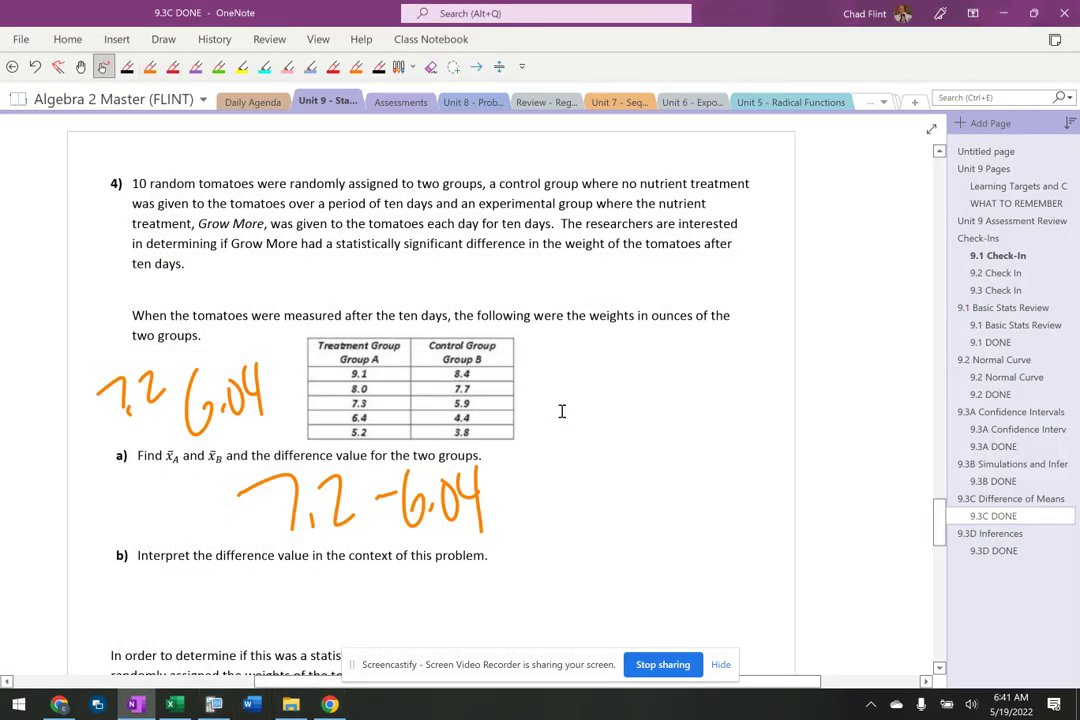
{"action": "left_click", "coordinate": [173, 66]}
{"action": "mouse_move", "coordinate": [508, 495]}
{"action": "left_mouse_down"}
{"action": "mouse_move", "coordinate": [524, 489]}
{"action": "mouse_move", "coordinate": [529, 501]}
{"action": "left_mouse_up"}
{"action": "left_click", "coordinate": [554, 502]}
{"action": "mouse_move", "coordinate": [538, 463]}
{"action": "left_mouse_down"}
{"action": "mouse_move", "coordinate": [546, 506]}
{"action": "mouse_move", "coordinate": [571, 507]}
{"action": "left_mouse_up"}
{"action": "left_click_drag", "start_coordinate": [597, 472], "coordinate": [585, 493]}
{"action": "key", "text": "Escape"}
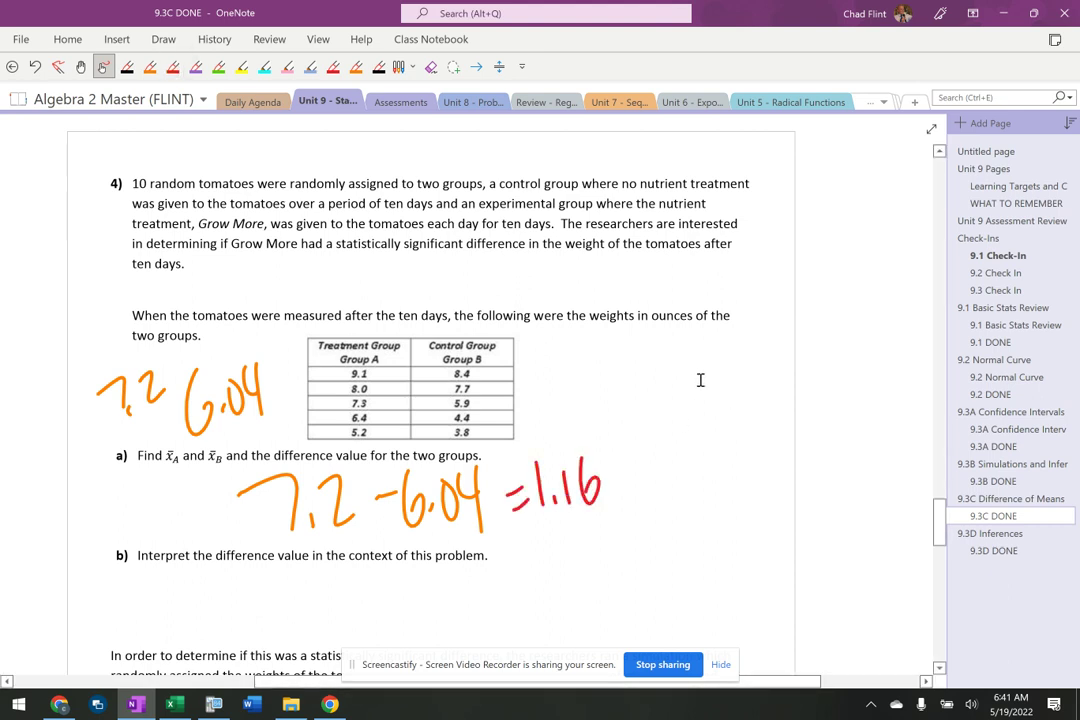
- Start a text note in the blank area beside the weights table reading "Group A has a mean that is 1.16 larger than Group B,"
{"action": "left_click", "coordinate": [580, 360]}
{"action": "type", "text": "To"}
{"action": "key", "text": "BackSpace"}
{"action": "key", "text": "BackSpace"}
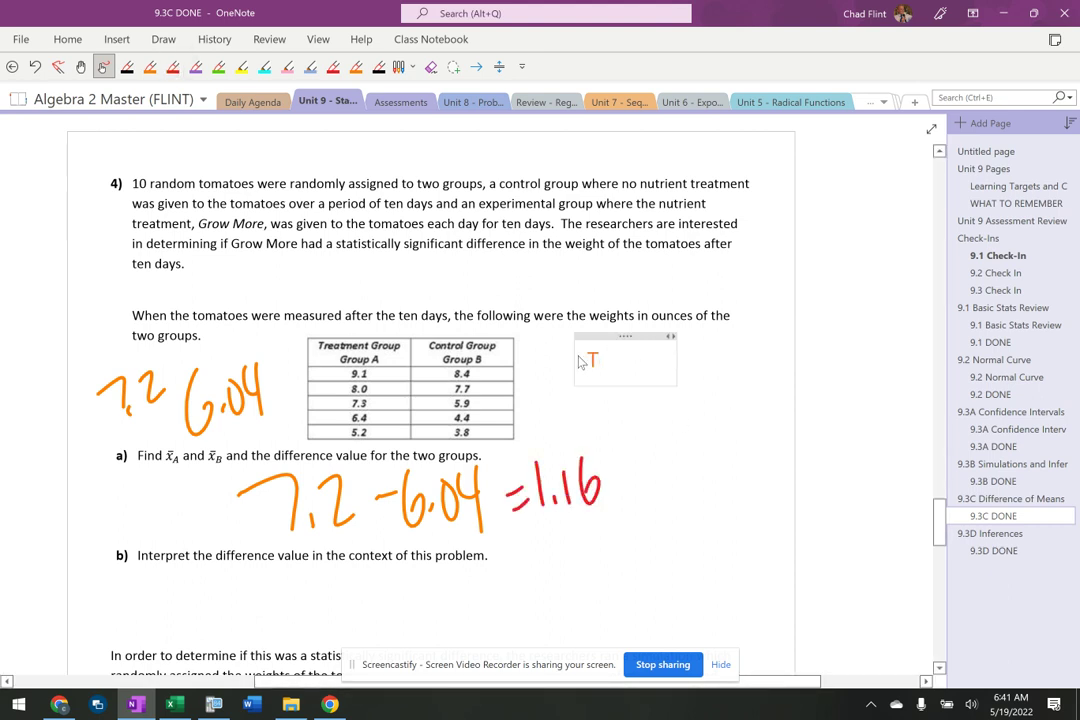
{"action": "type", "text": "Group A"}
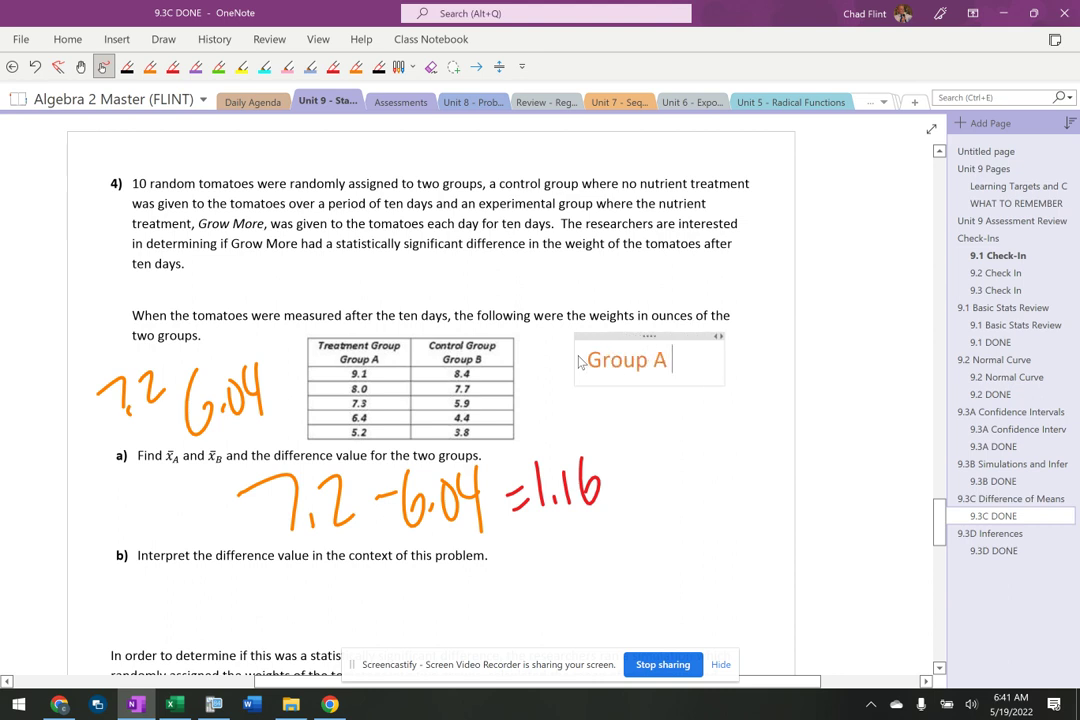
{"action": "type", "text": " has a mean that is 1"}
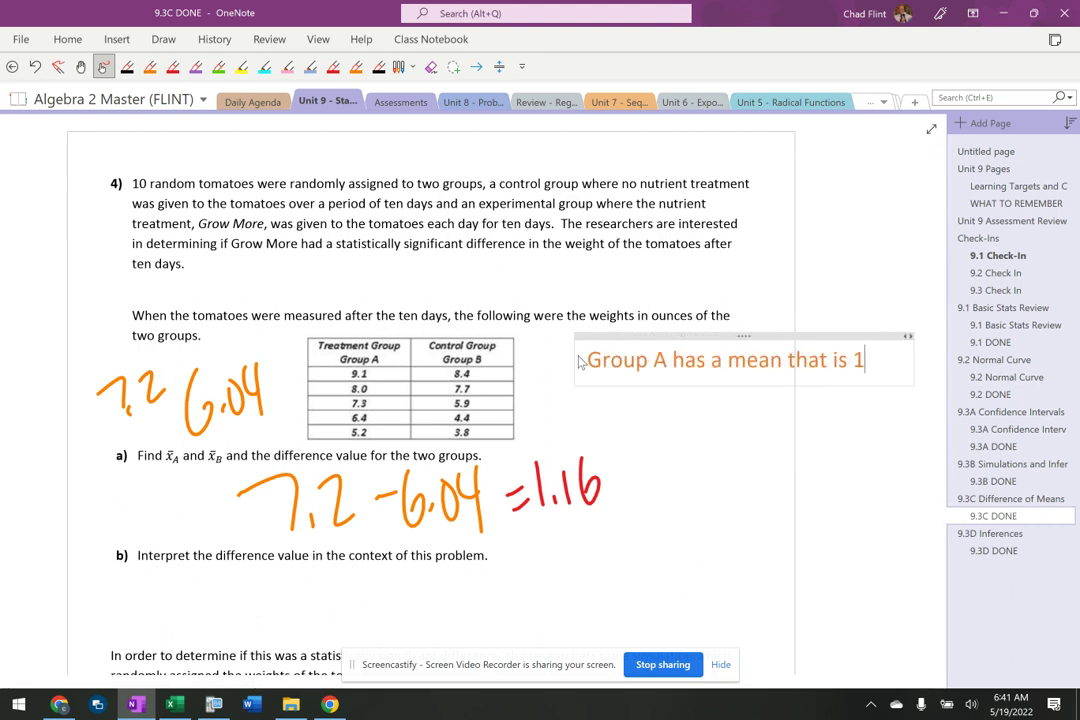
{"action": "type", "text": ".16 larger than "}
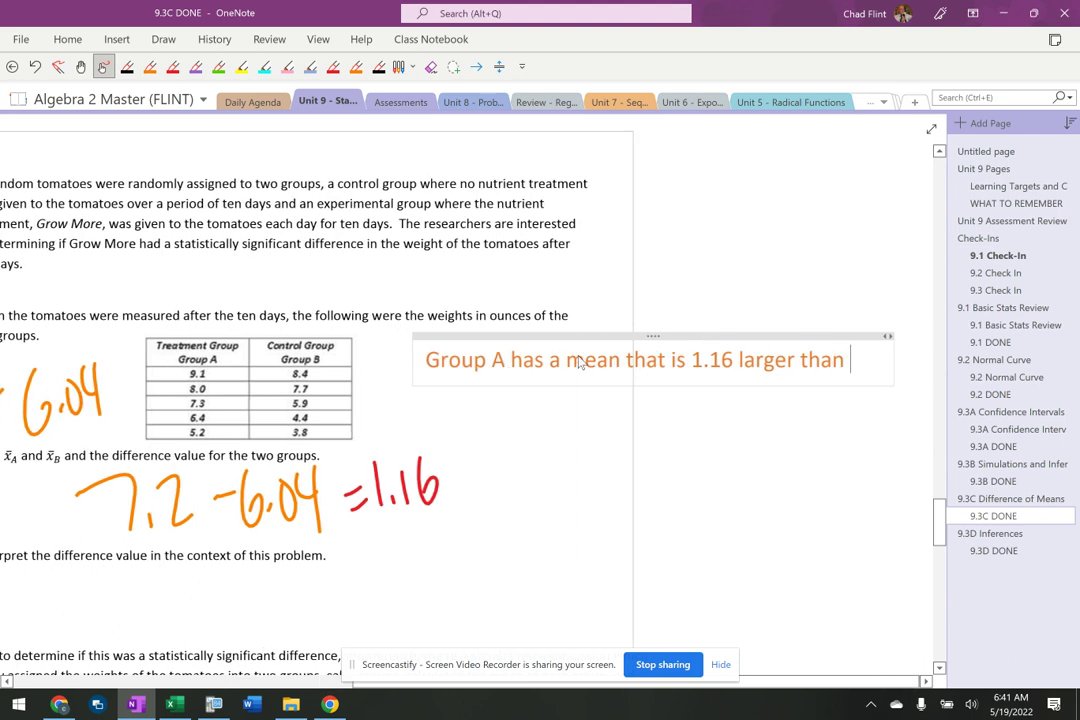
{"action": "type", "text": "Group B, "}
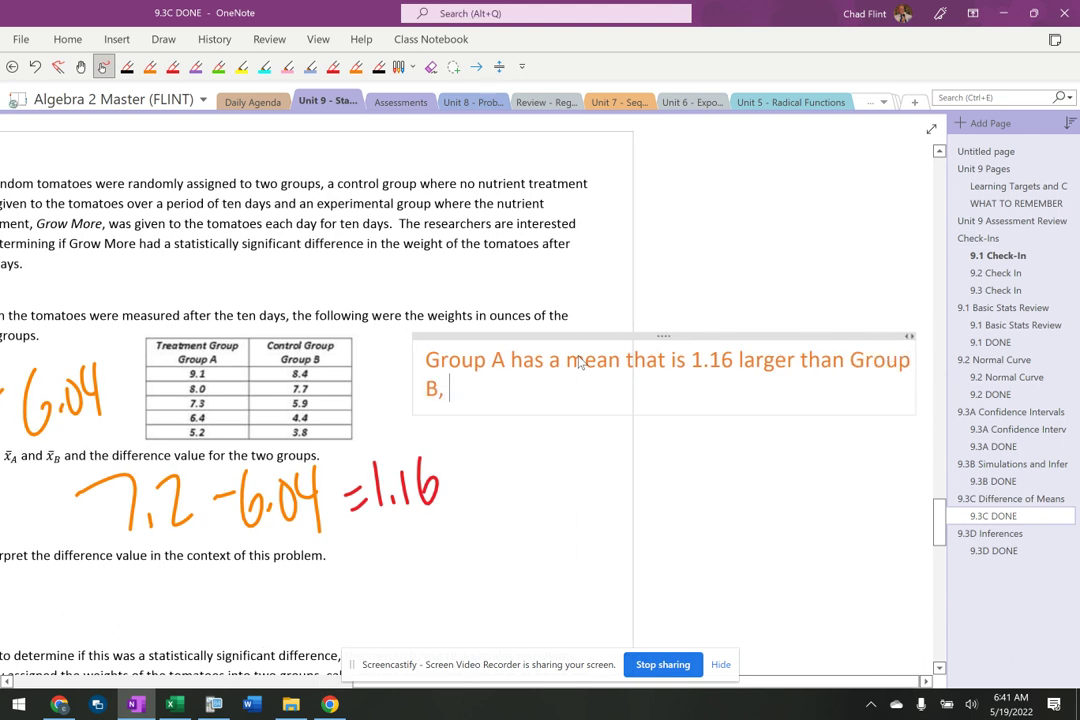
- Continue the note with "so tomatoes in group A are on average 1.16 ounces larger than tomatoes in group B"
{"action": "type", "text": "so tomatoe"}
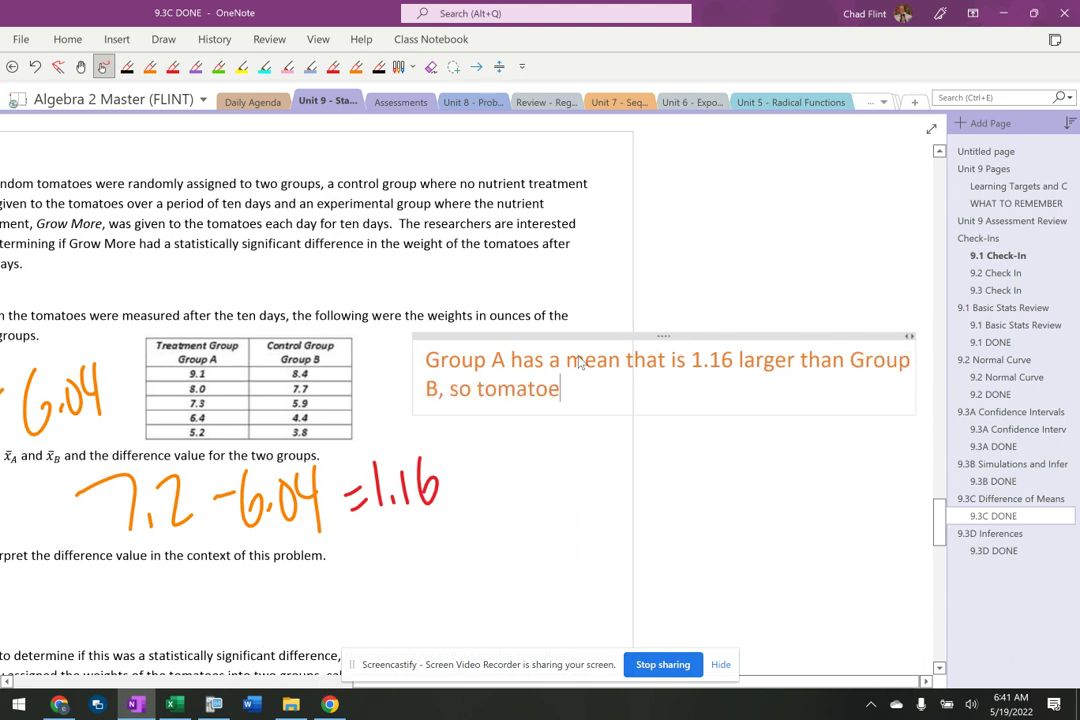
{"action": "type", "text": "s in group A"}
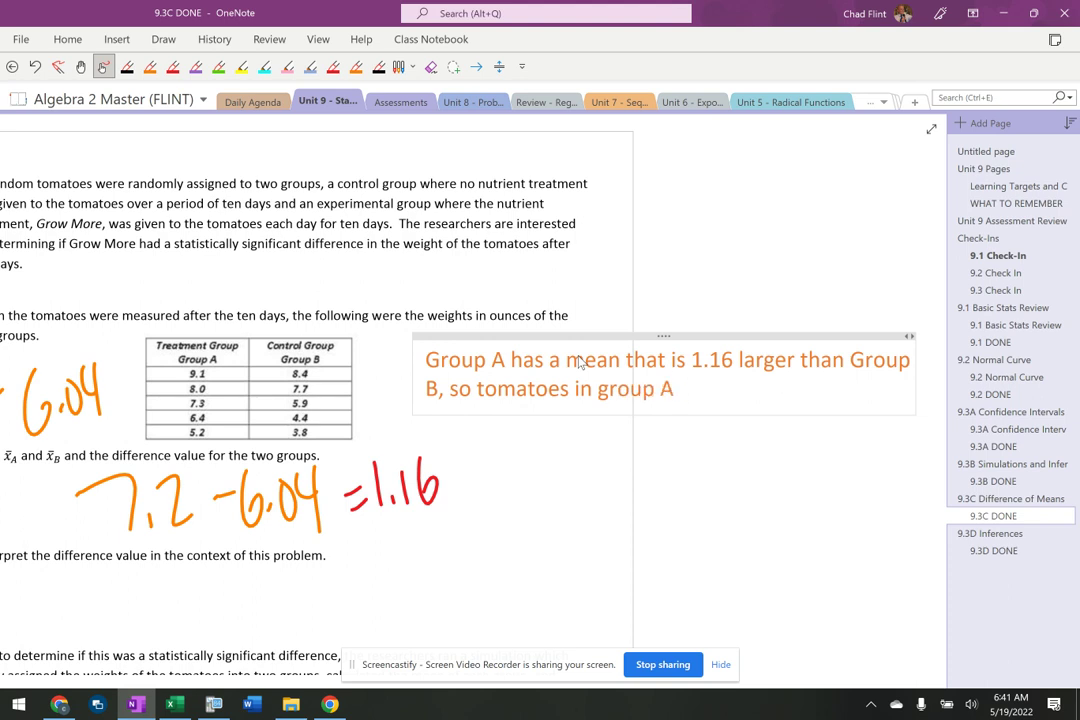
{"action": "type", "text": " are on average 1.1"}
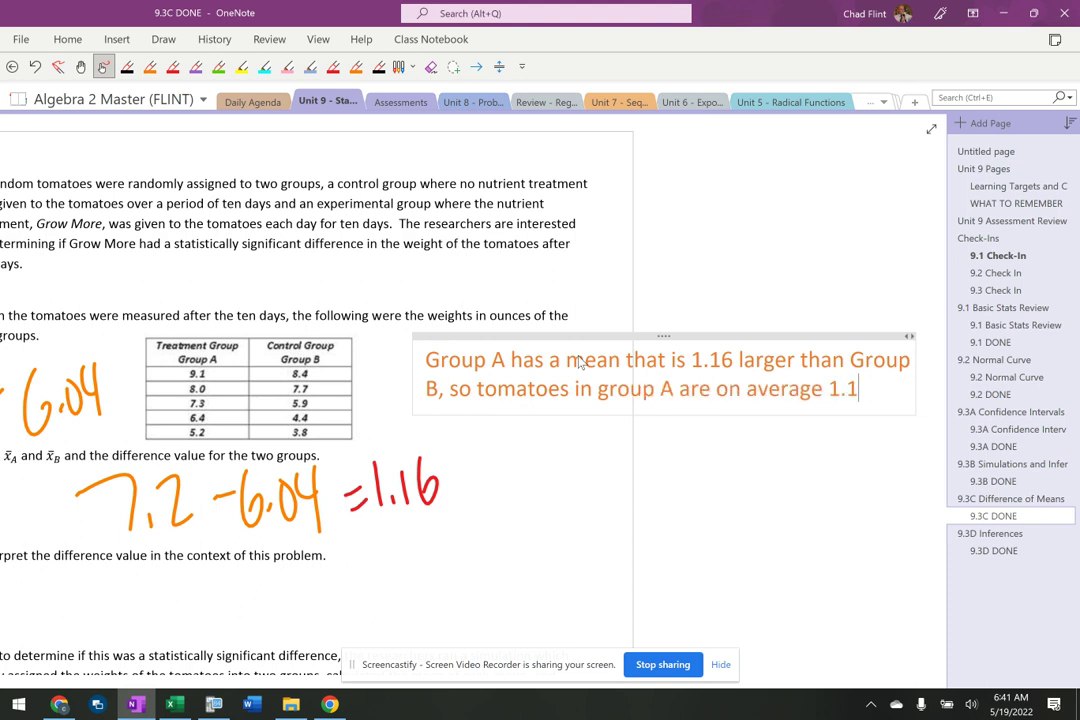
{"action": "type", "text": "6"}
{"action": "scroll", "coordinate": [578, 362], "scroll_direction": "left", "scroll_amount": 3}
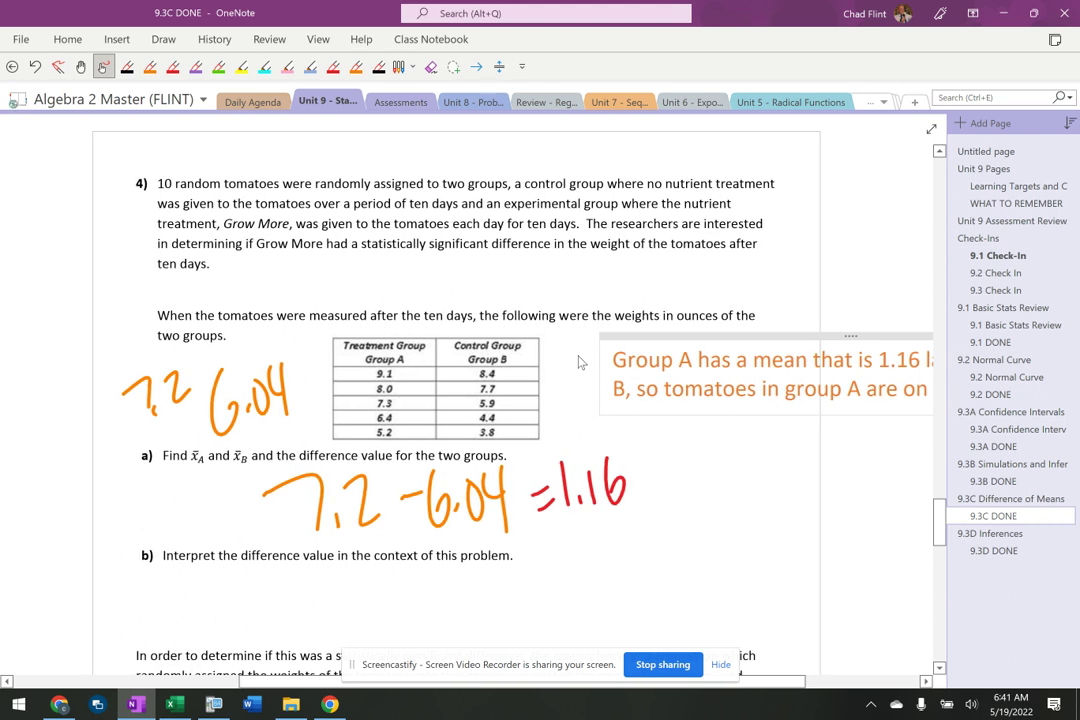
{"action": "scroll", "coordinate": [578, 362], "scroll_direction": "right", "scroll_amount": 3}
{"action": "type", "text": "ounces la"}
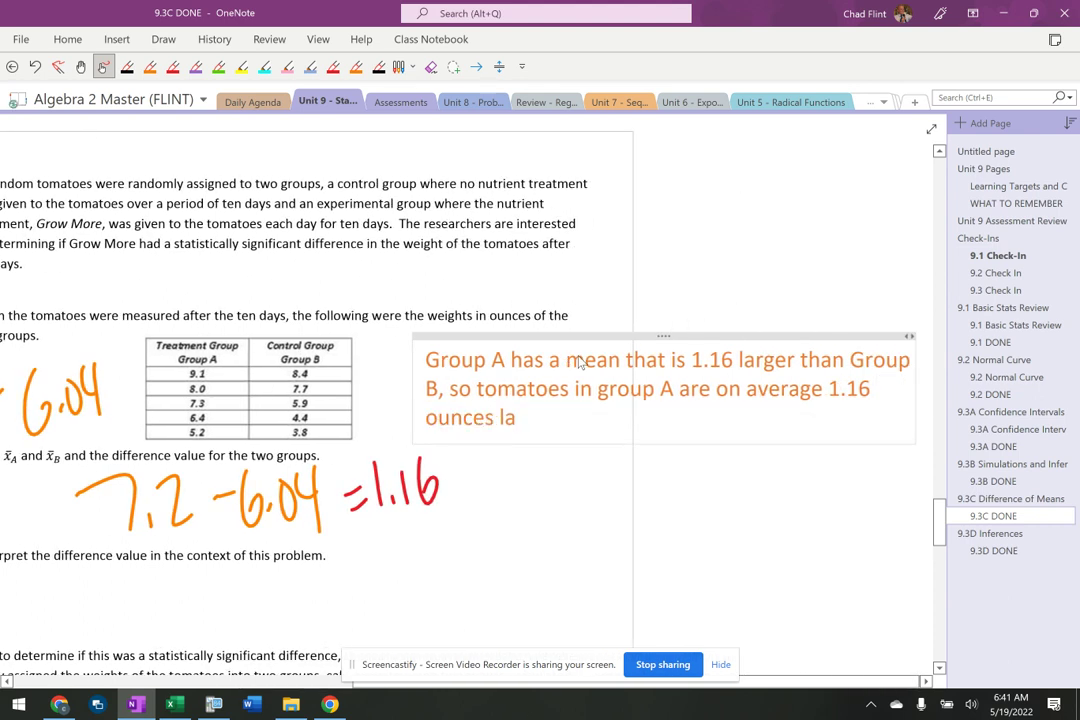
{"action": "type", "text": "rger than tomat"}
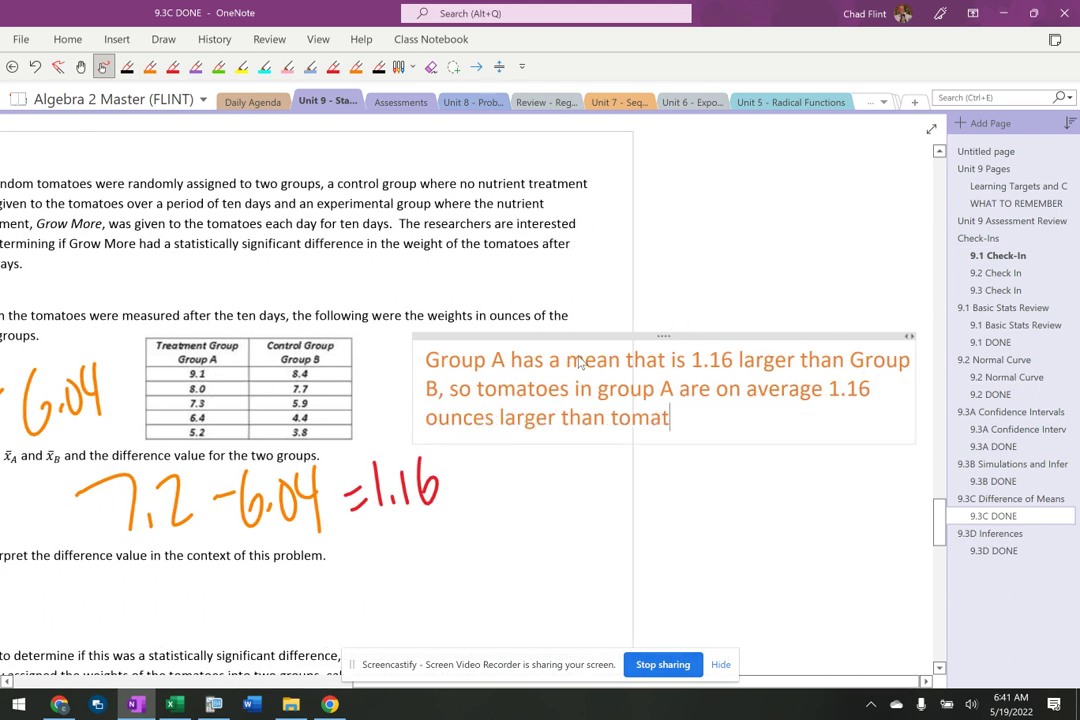
{"action": "type", "text": "oes in group B"}
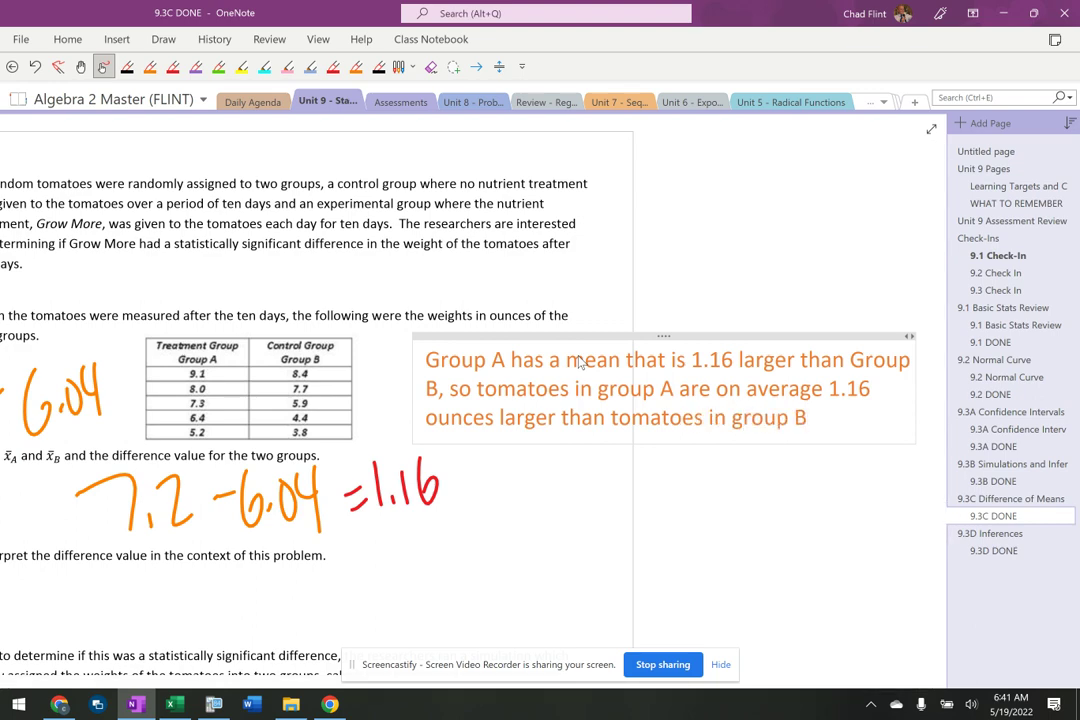
- Move the Group A and Group B interpretation note down beside the part b question
{"action": "scroll", "coordinate": [595, 263], "scroll_direction": "down", "scroll_amount": 2}
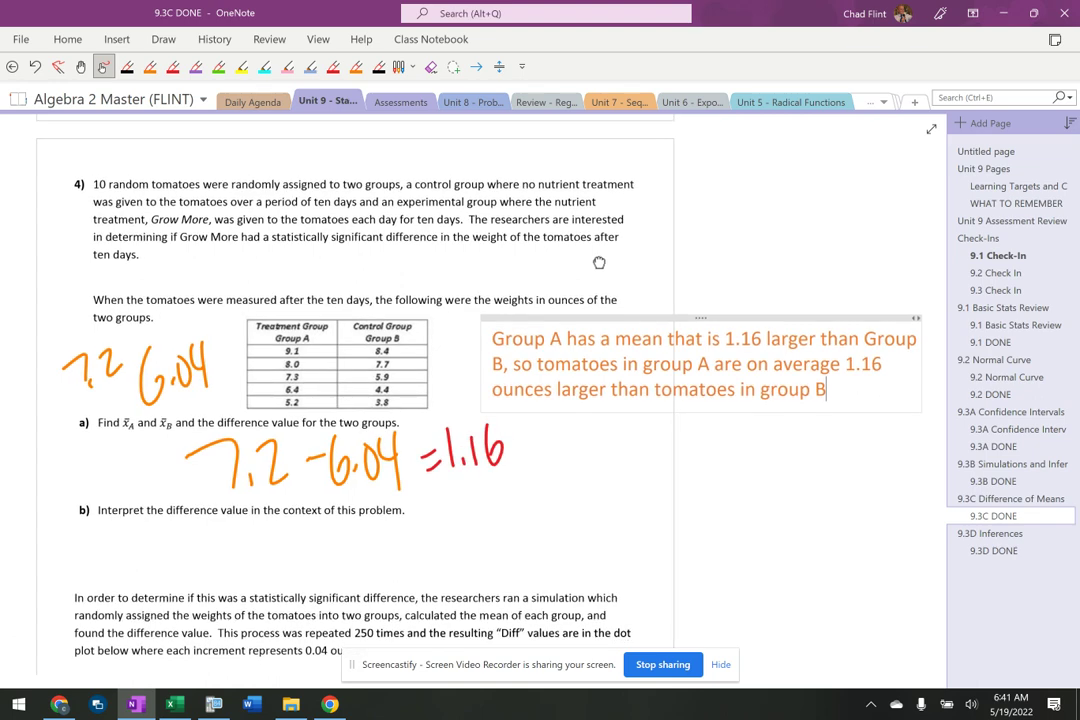
{"action": "scroll", "coordinate": [473, 400], "scroll_direction": "up", "scroll_amount": 1}
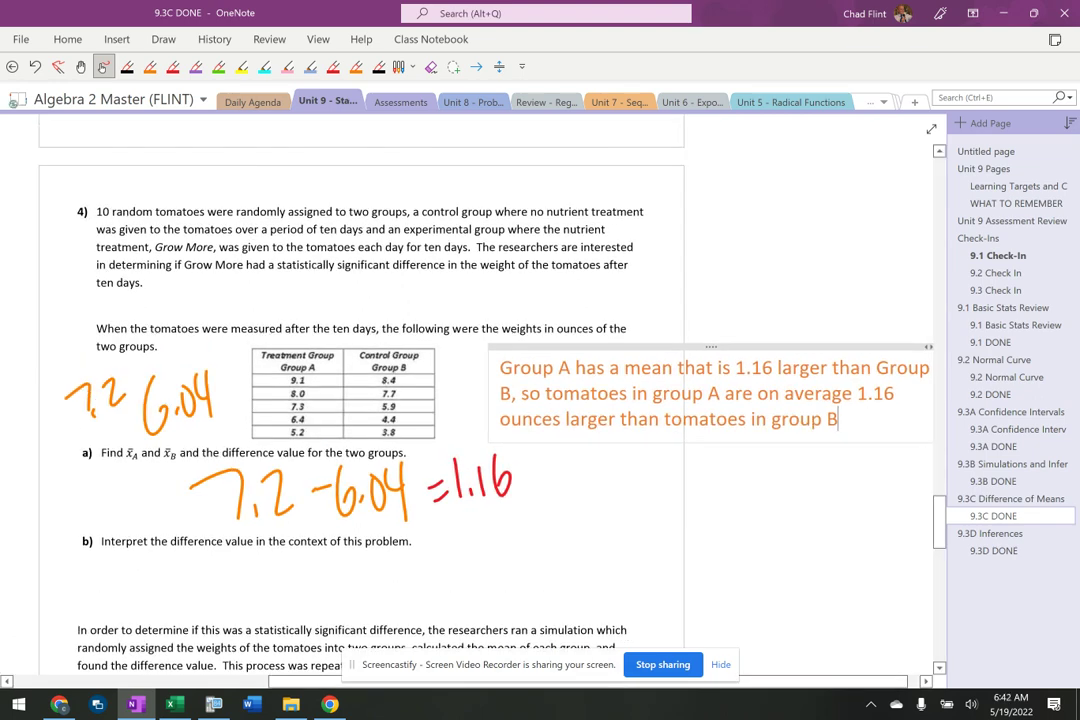
{"action": "left_click_drag", "start_coordinate": [711, 346], "coordinate": [635, 517]}
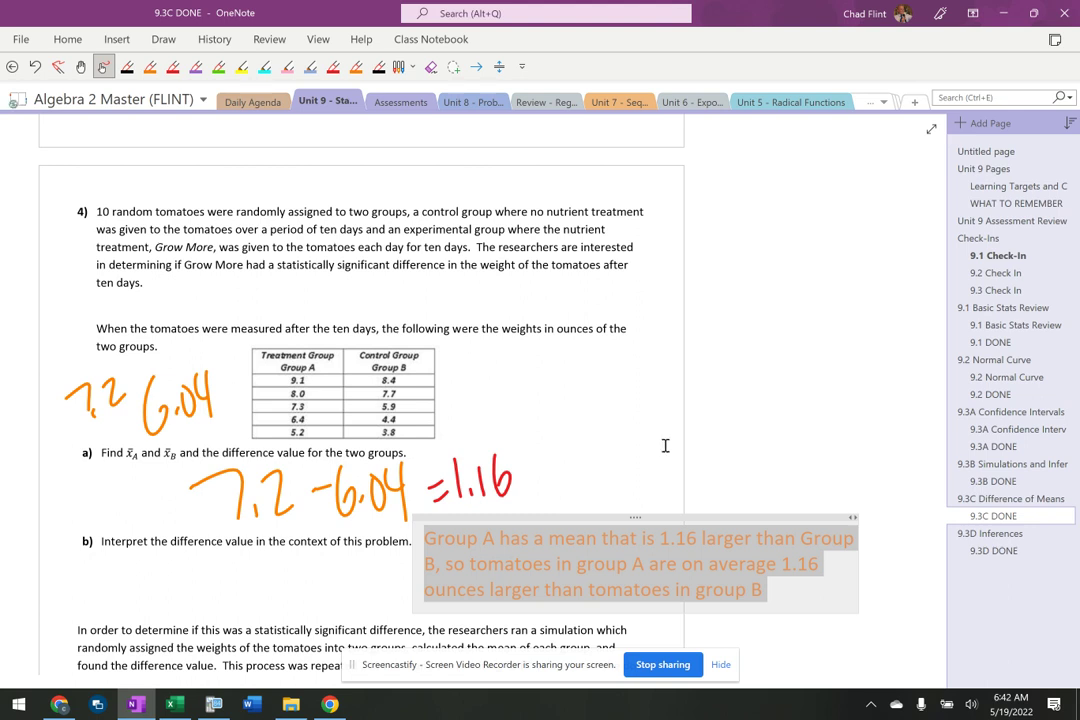
- Add a second note beside the table: "The tomatoes that were treated with Grow More are on average 1.16 ounces larger than those without"
{"action": "left_click", "coordinate": [624, 382]}
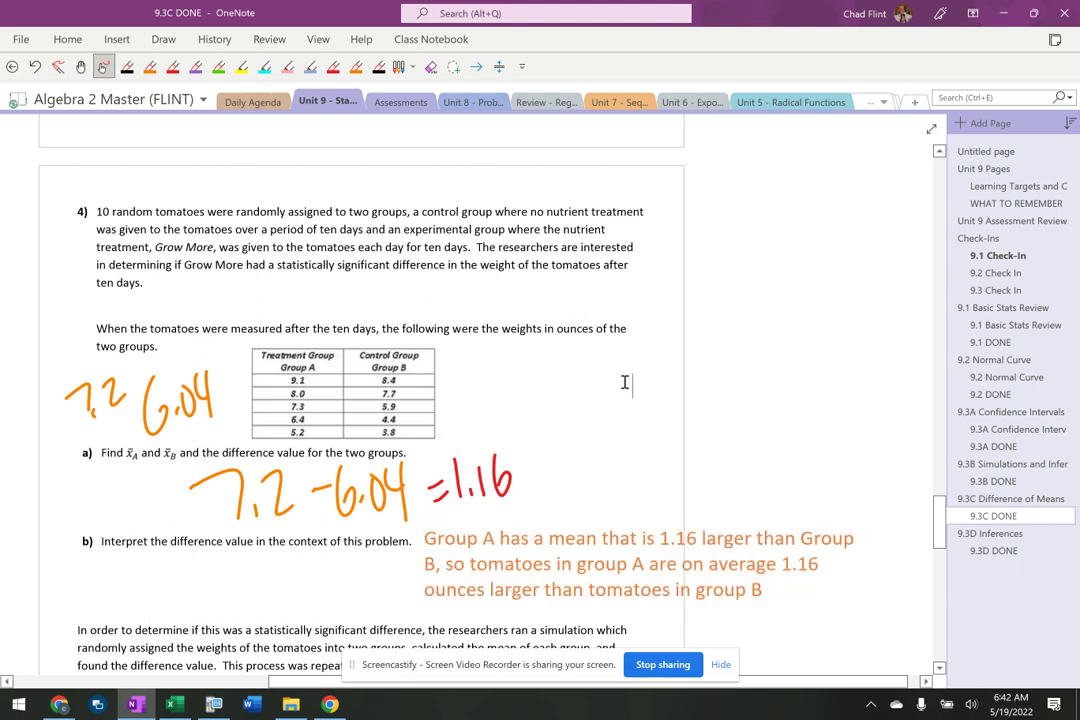
{"action": "type", "text": "The tomatoes"}
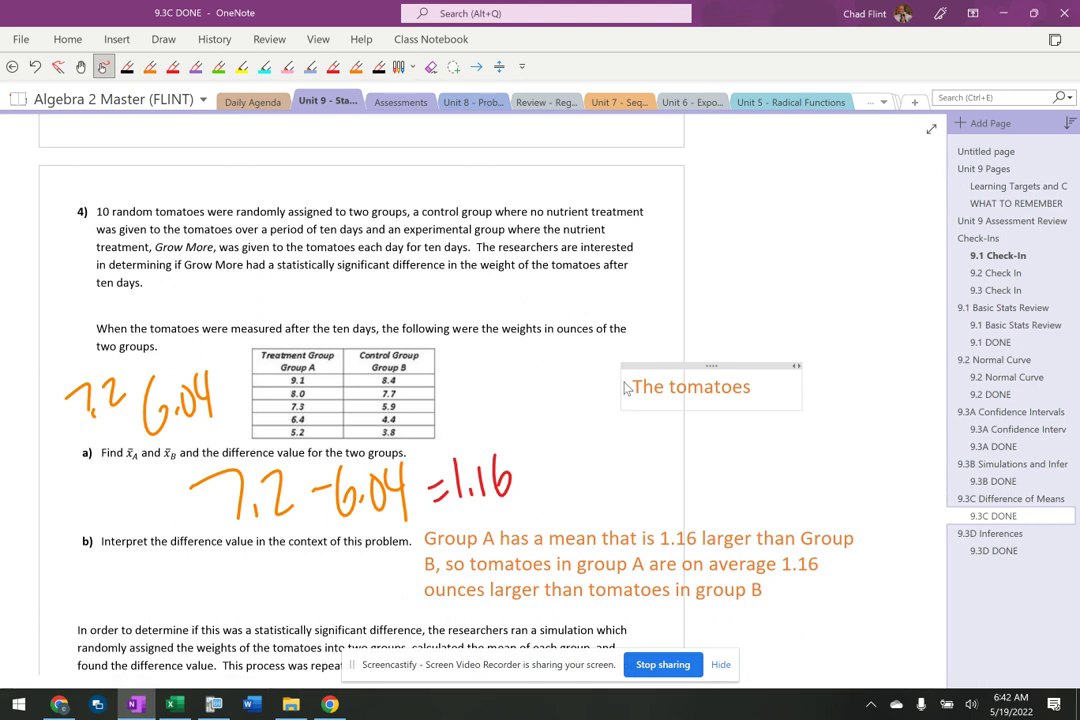
{"action": "type", "text": " that were"}
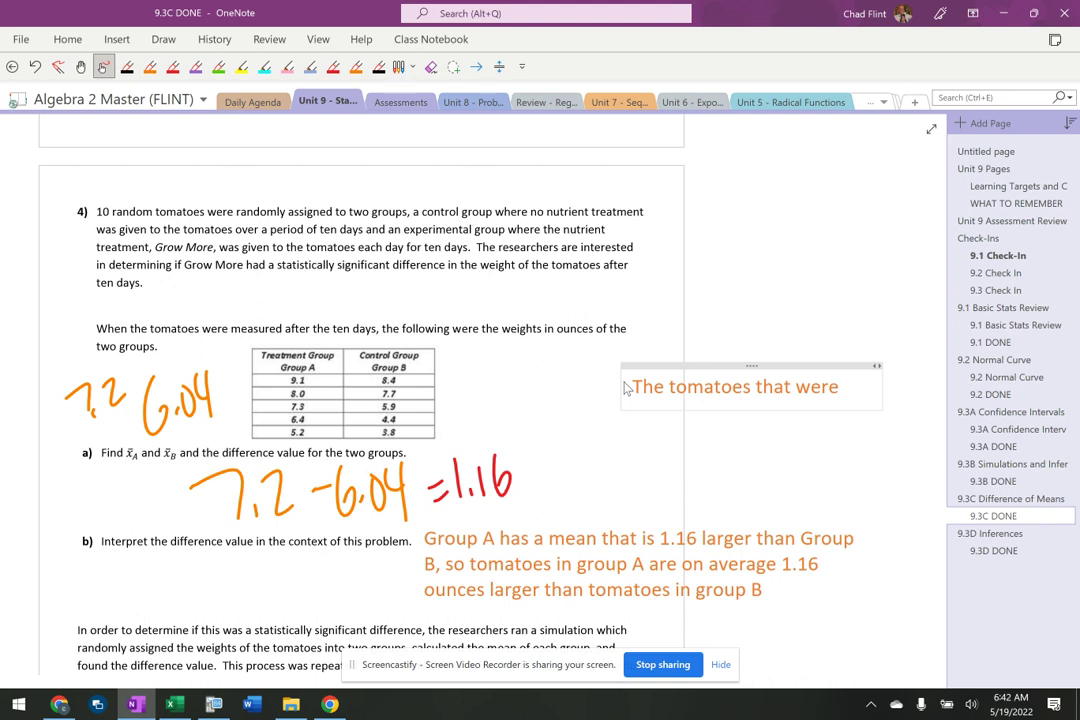
{"action": "type", "text": "treated with g"}
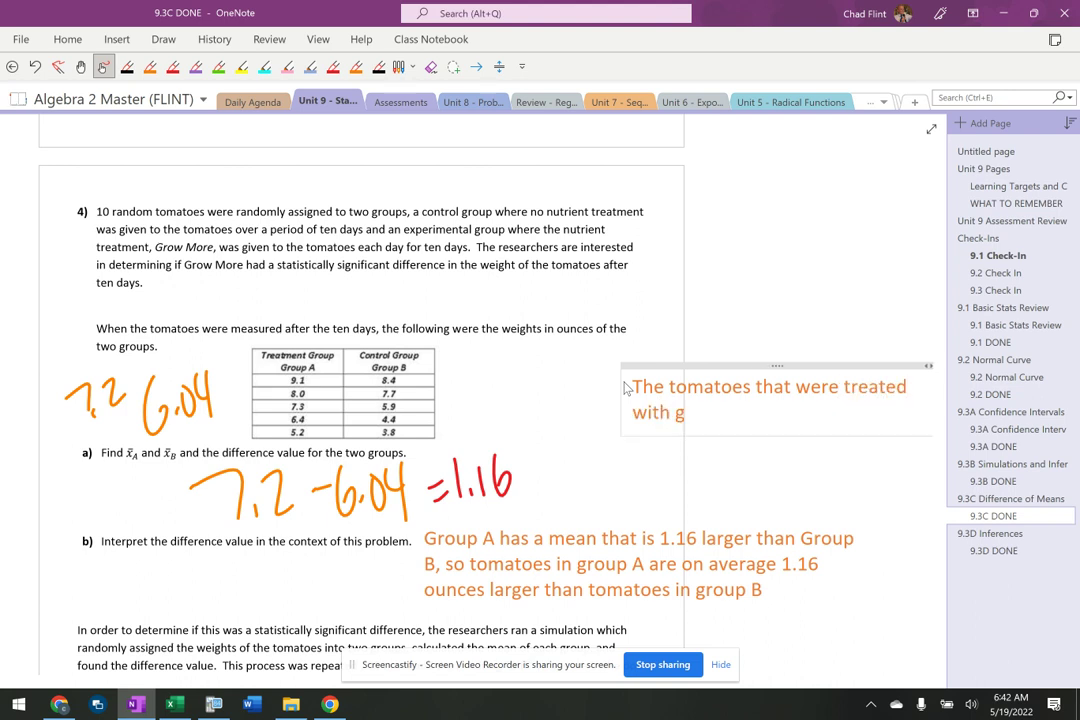
{"action": "key", "text": "BackSpace"}
{"action": "type", "text": "Growmore"}
{"action": "key", "text": "BackSpace"}
{"action": "key", "text": "BackSpace"}
{"action": "key", "text": "BackSpace"}
{"action": "key", "text": "BackSpace"}
{"action": "type", "text": "More are on a"}
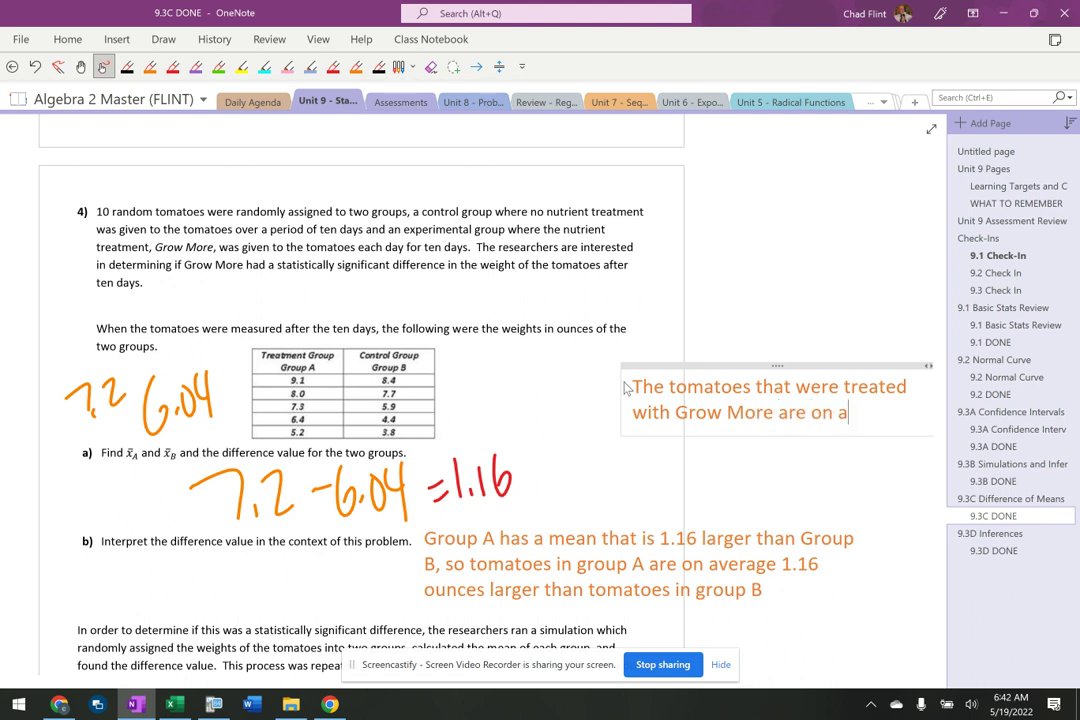
{"action": "type", "text": "verage 1.16"}
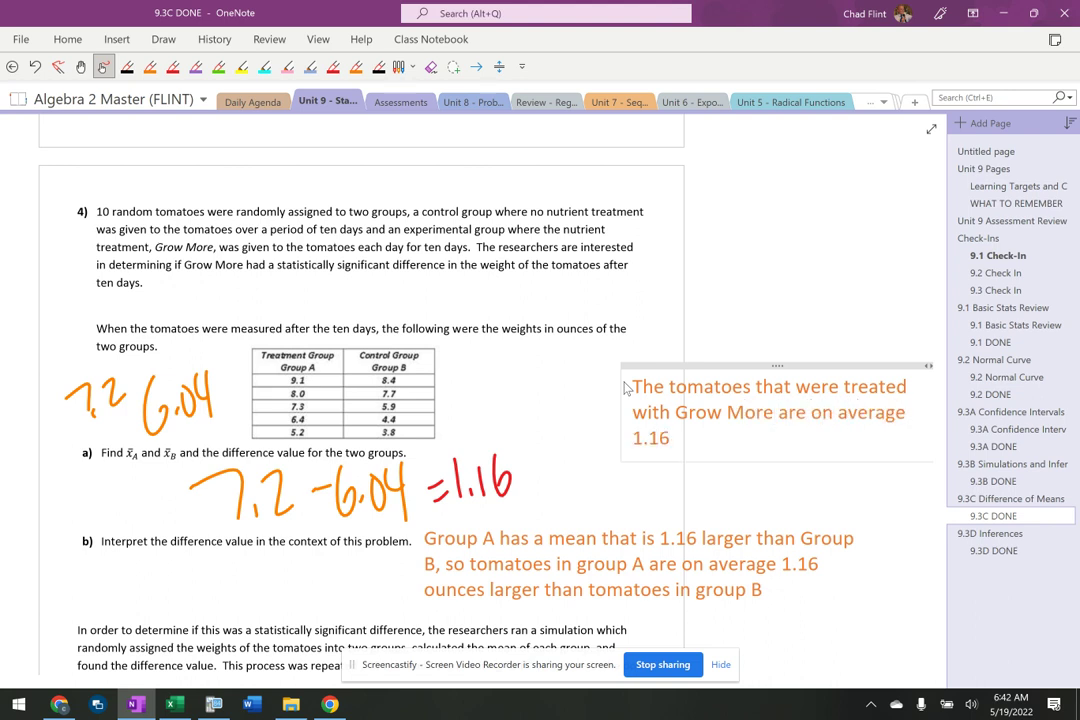
{"action": "type", "text": " ounces larger th"}
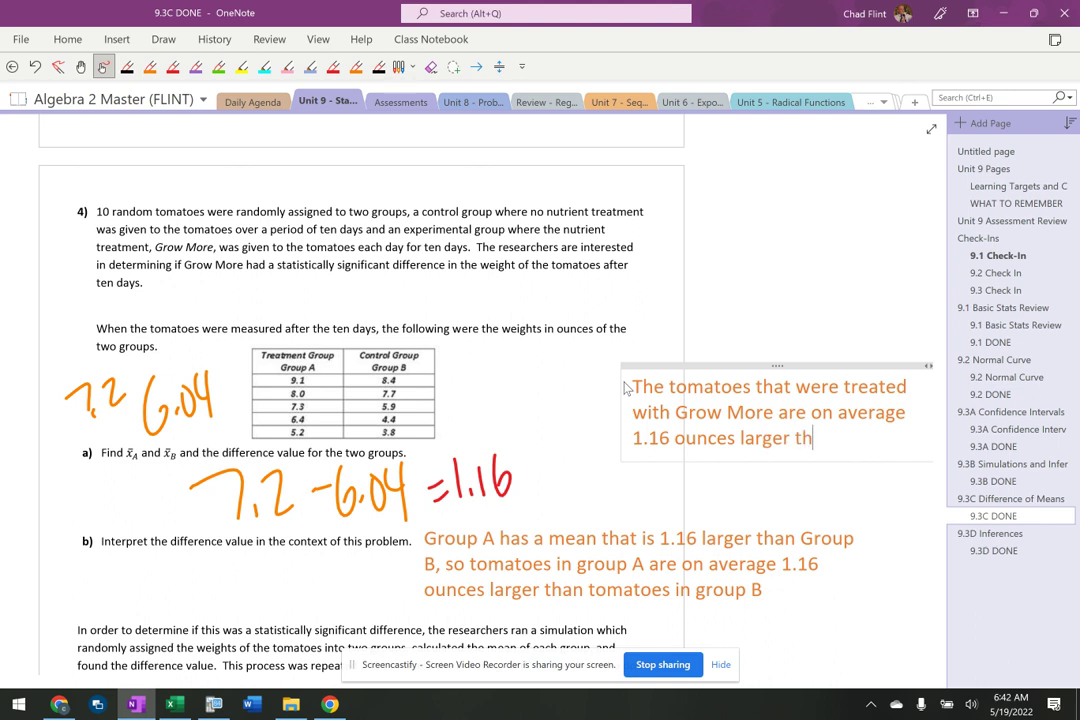
{"action": "type", "text": "an those without"}
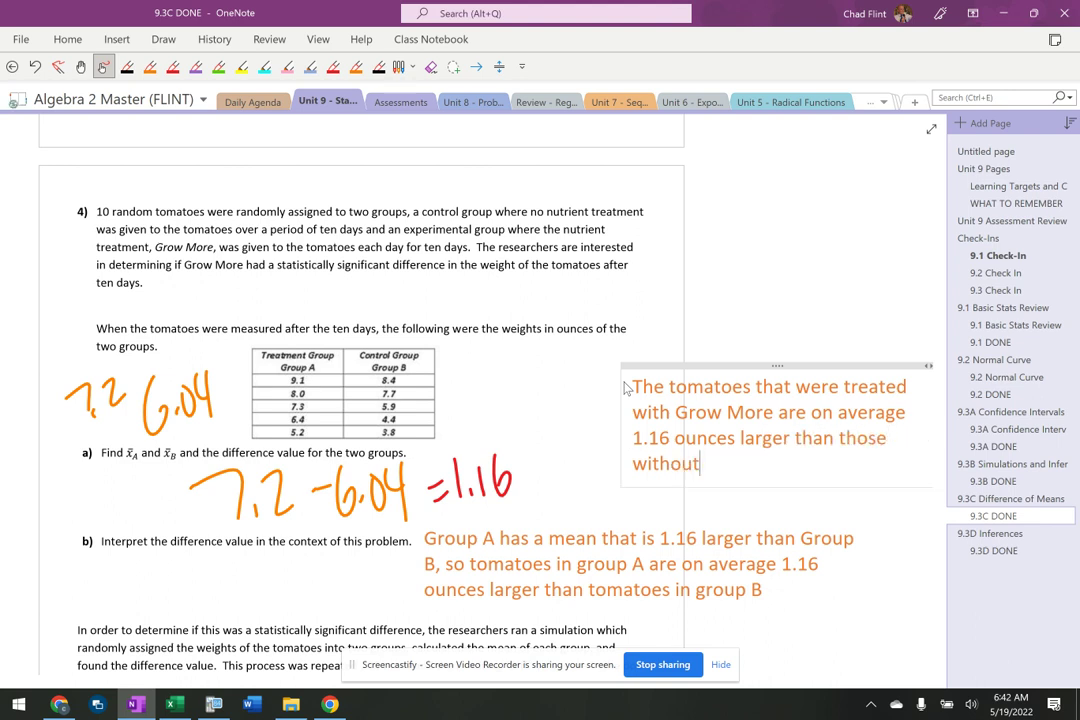
- Circle the Grow More note with the yellow highlighter and draw a star above it
{"action": "left_click", "coordinate": [242, 66]}
{"action": "mouse_move", "coordinate": [725, 318]}
{"action": "left_mouse_down"}
{"action": "mouse_move", "coordinate": [690, 322]}
{"action": "mouse_move", "coordinate": [930, 470]}
{"action": "mouse_move", "coordinate": [650, 318]}
{"action": "mouse_move", "coordinate": [828, 238]}
{"action": "left_mouse_up"}
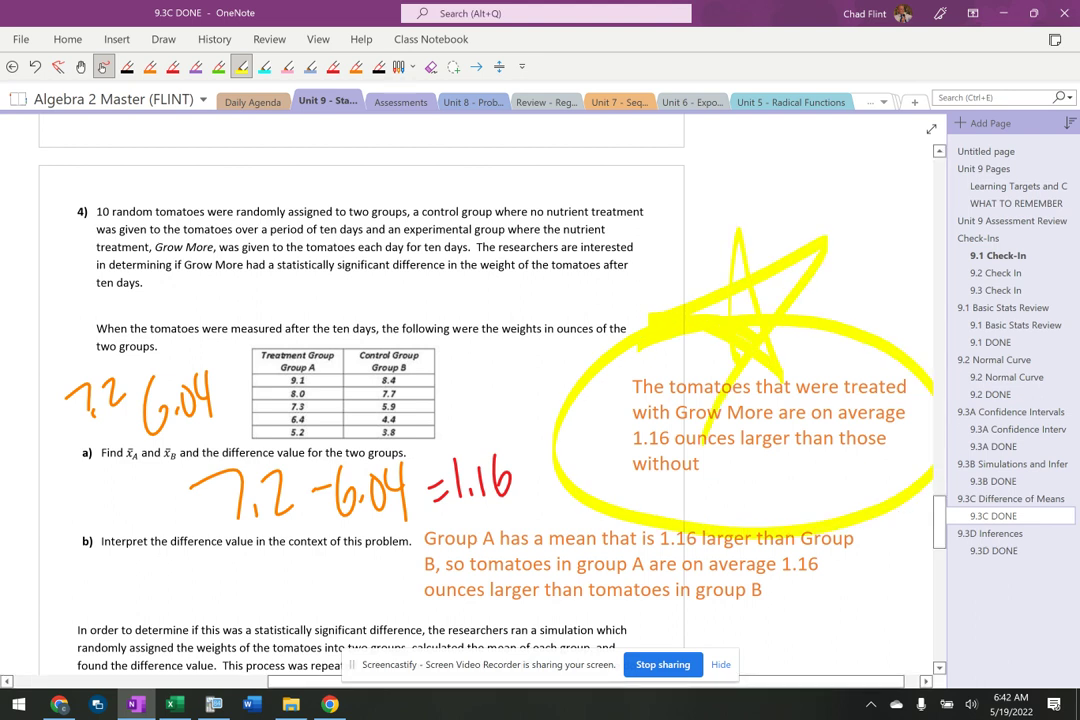